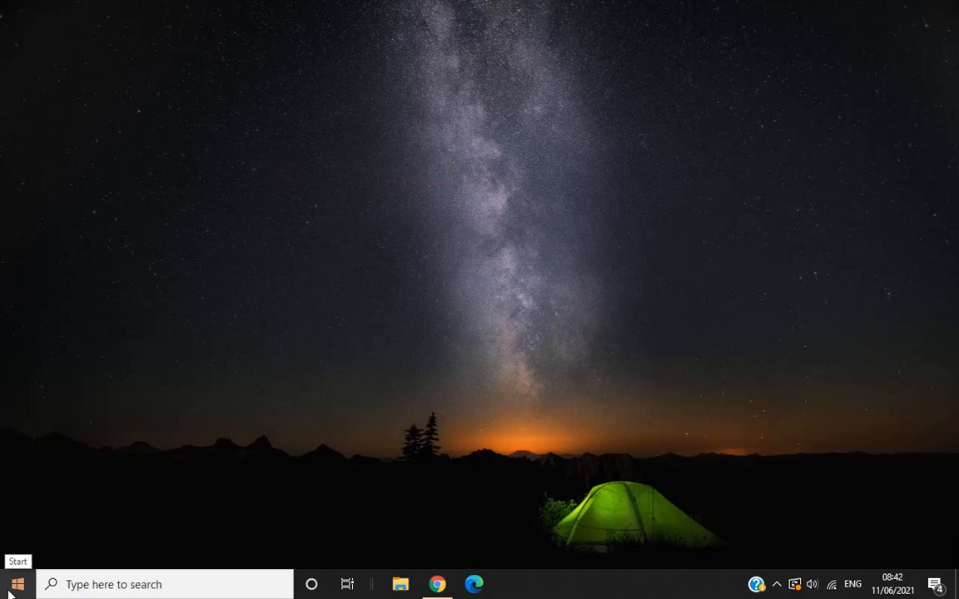
Search Windows for "paint" and open the Paint app.
click(10, 592)
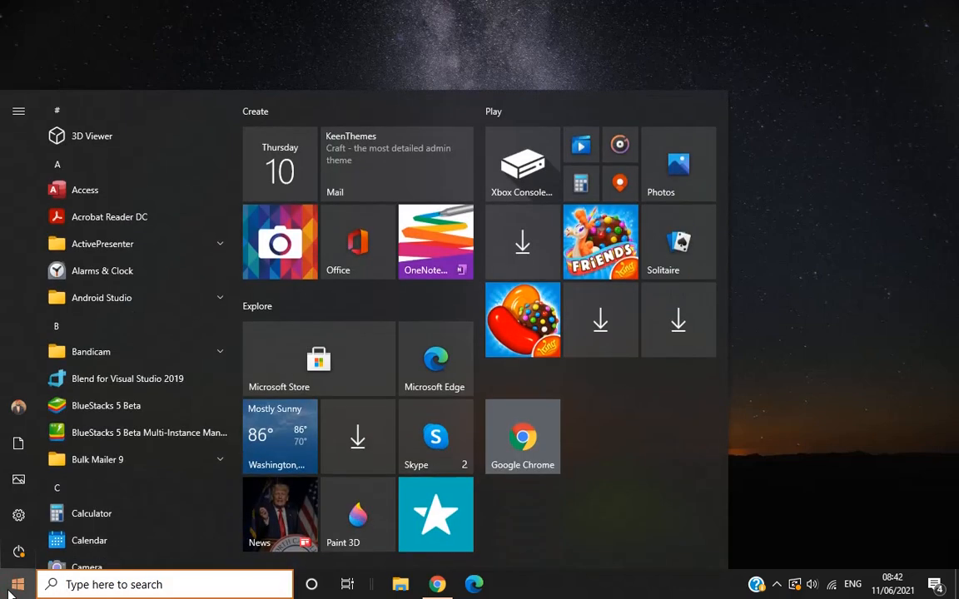
click(68, 582)
text(p)
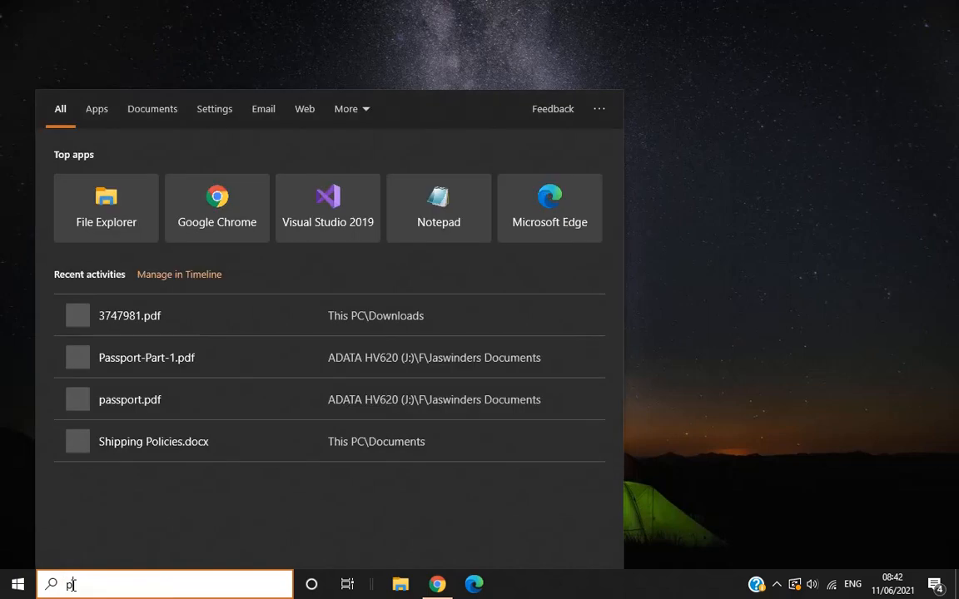
text(aint)
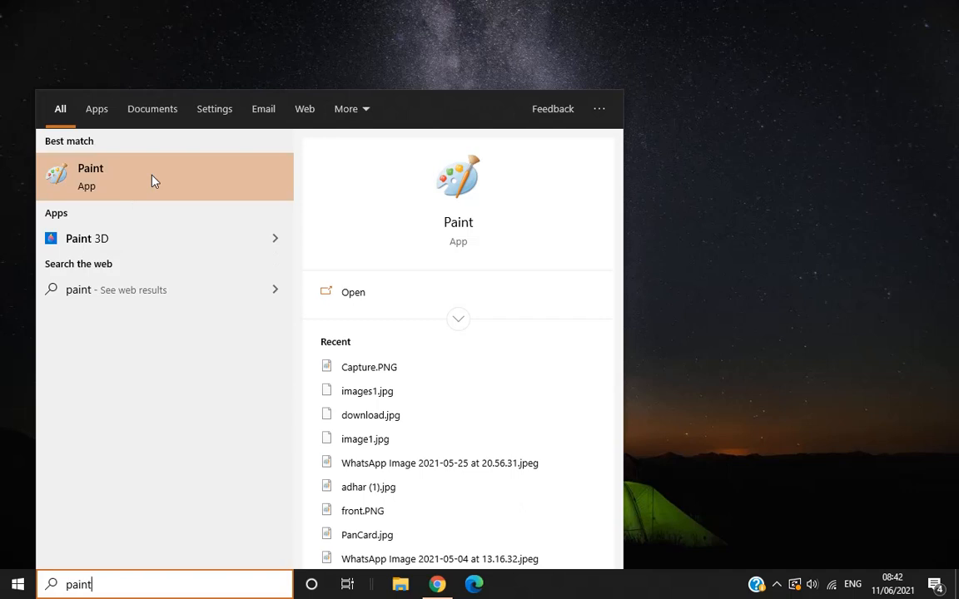
click(153, 179)
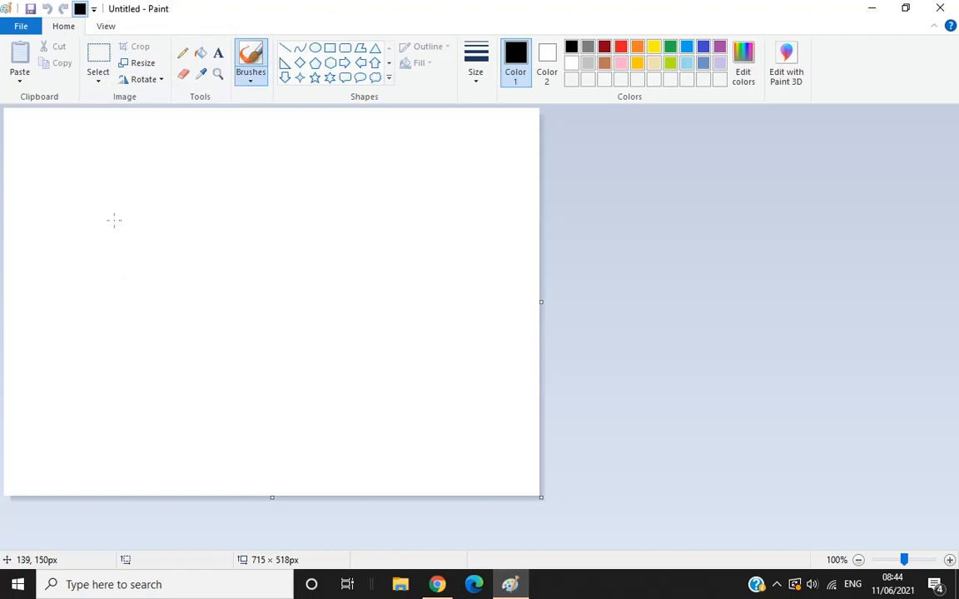
Brush a small black hook-shaped stroke in the canvas's upper left area, and a red arch-shaped stroke above and beside it.
mouse_move(112, 218)
mouse_down()
mouse_move(110, 247)
mouse_move(164, 226)
mouse_move(149, 223)
mouse_up()
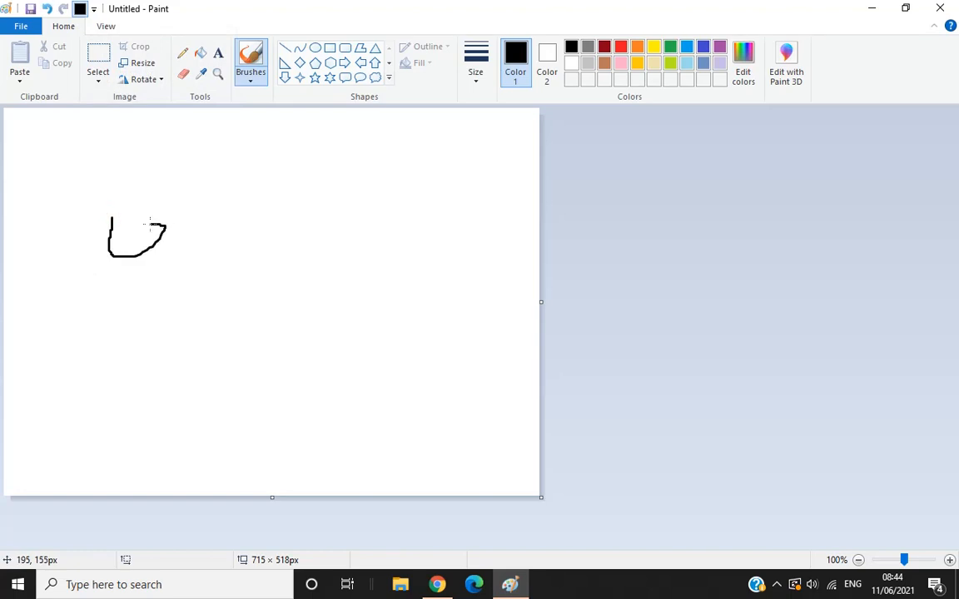
click(624, 52)
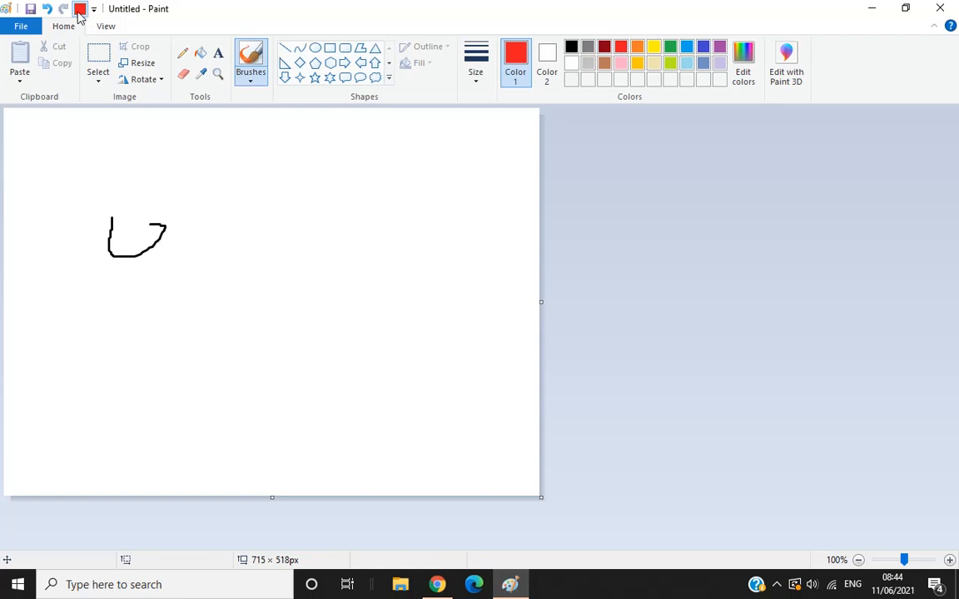
mouse_move(140, 220)
mouse_down()
mouse_move(152, 184)
mouse_move(211, 206)
mouse_move(221, 240)
mouse_move(202, 258)
mouse_up()
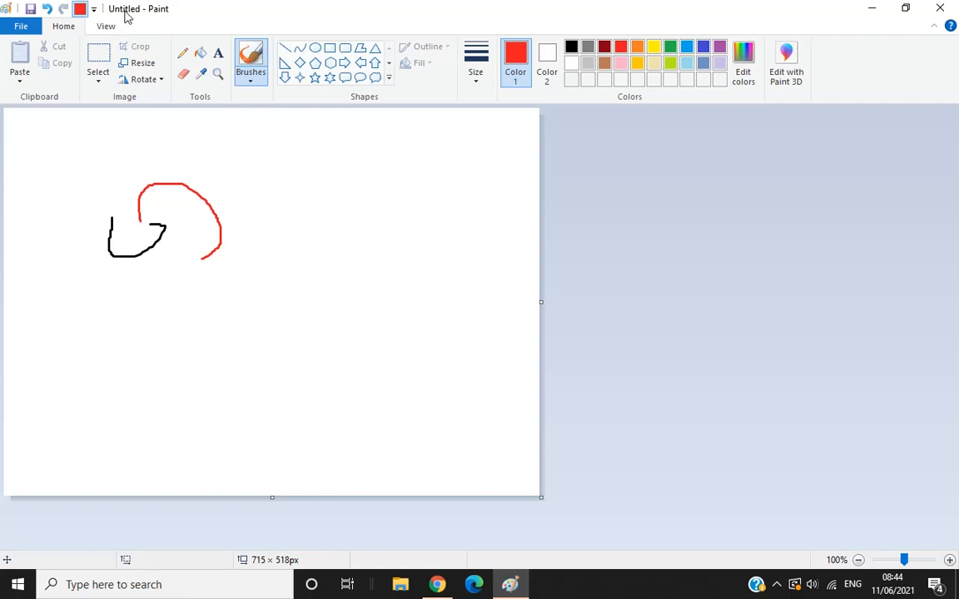
Save the drawing as testclass.png in the Pictures folder.
click(31, 10)
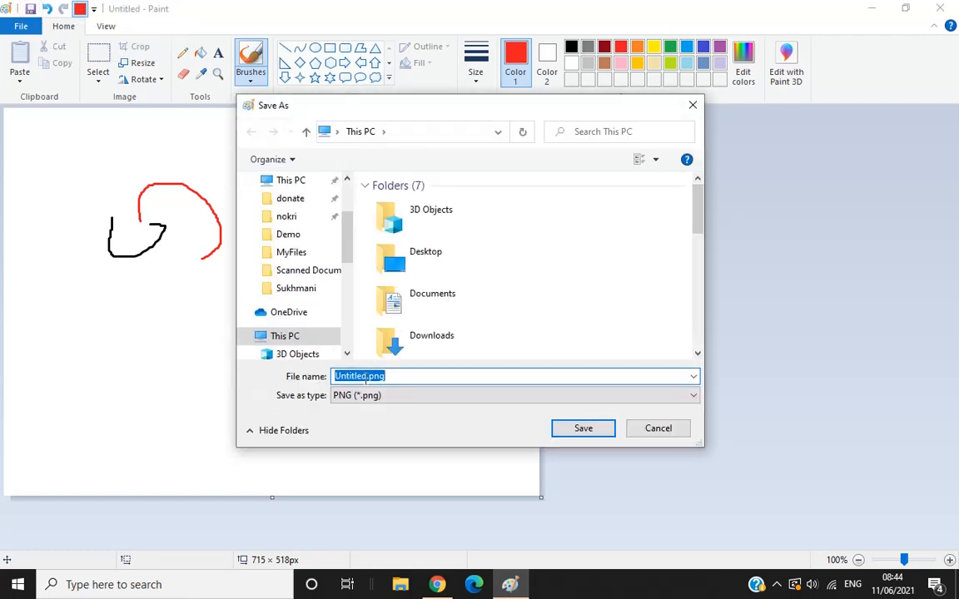
click(366, 377)
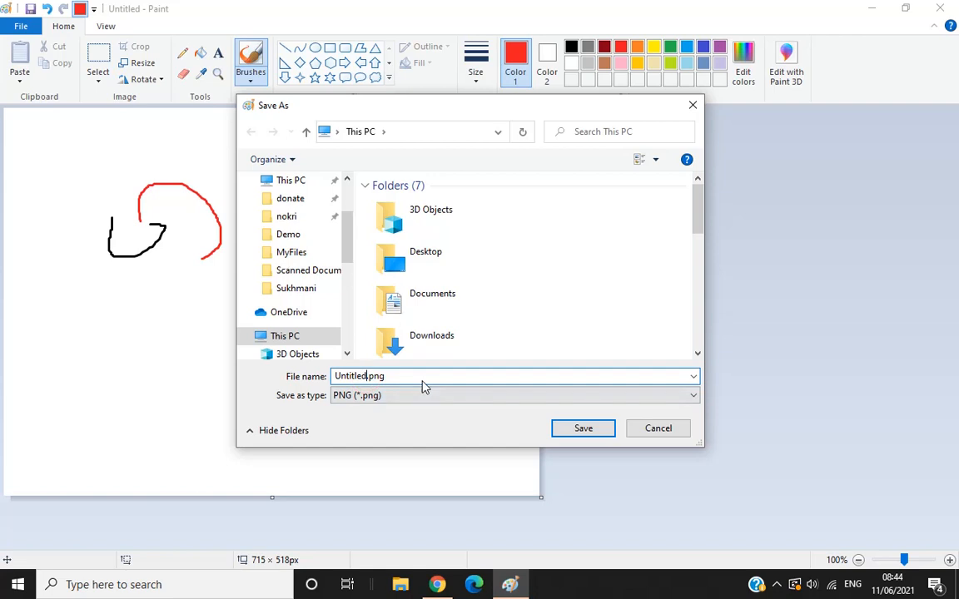
key(BackSpace)
key(BackSpace)
key(BackSpace)
key(BackSpace)
key(BackSpace)
key(BackSpace)
key(BackSpace)
key(BackSpace)
text(testclass)
scroll(347, 245, down, 1)
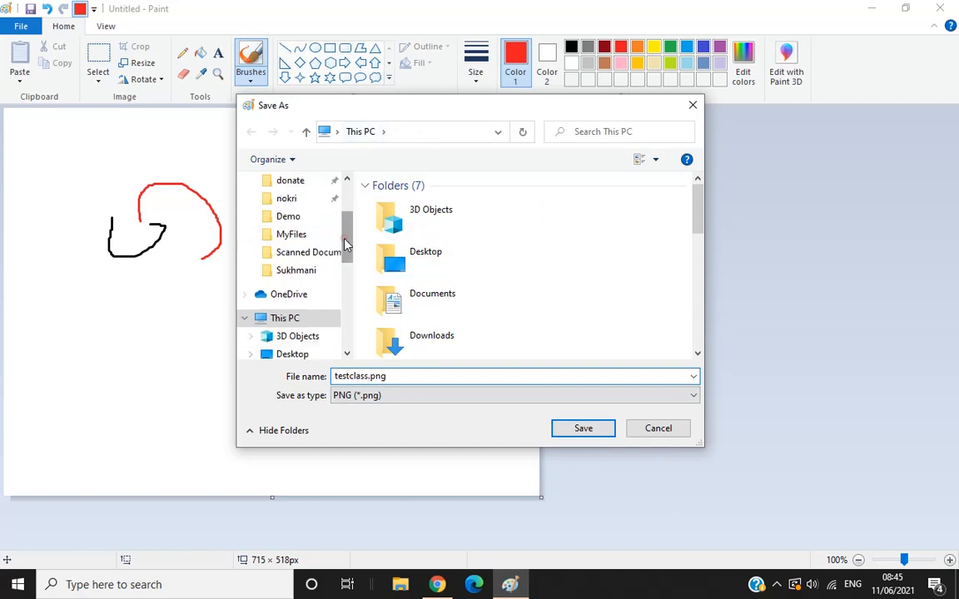
scroll(346, 246, down, 3)
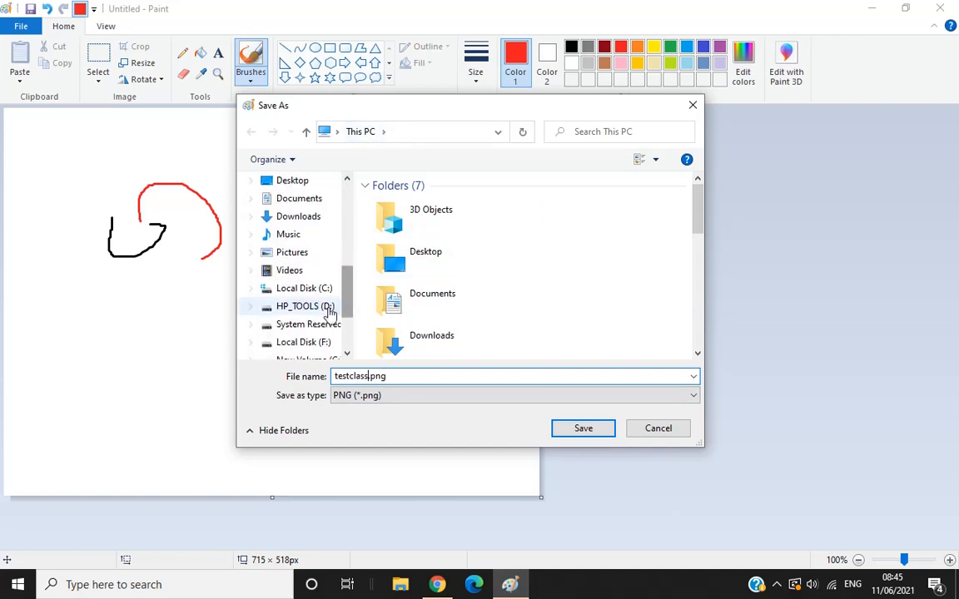
click(283, 254)
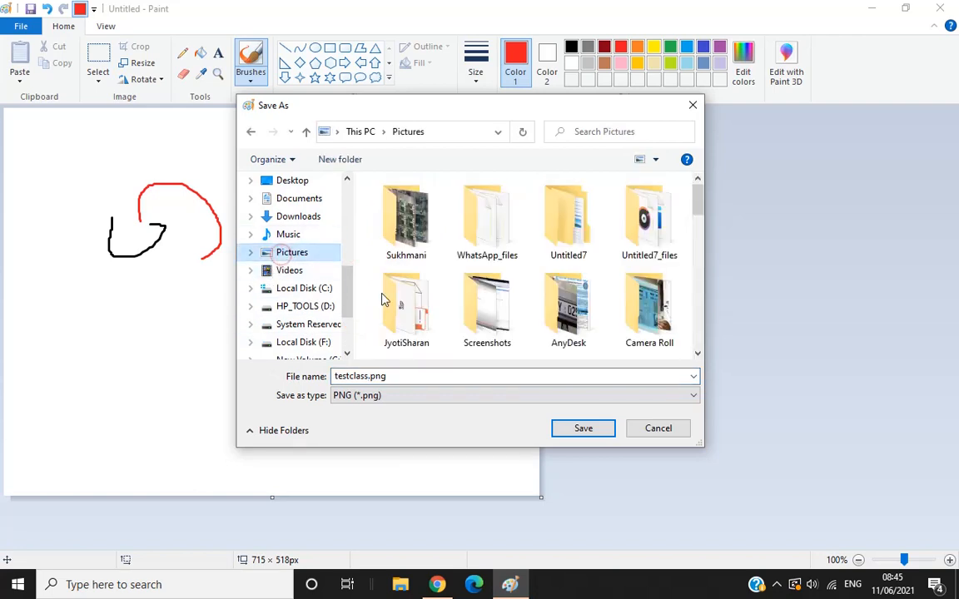
click(570, 432)
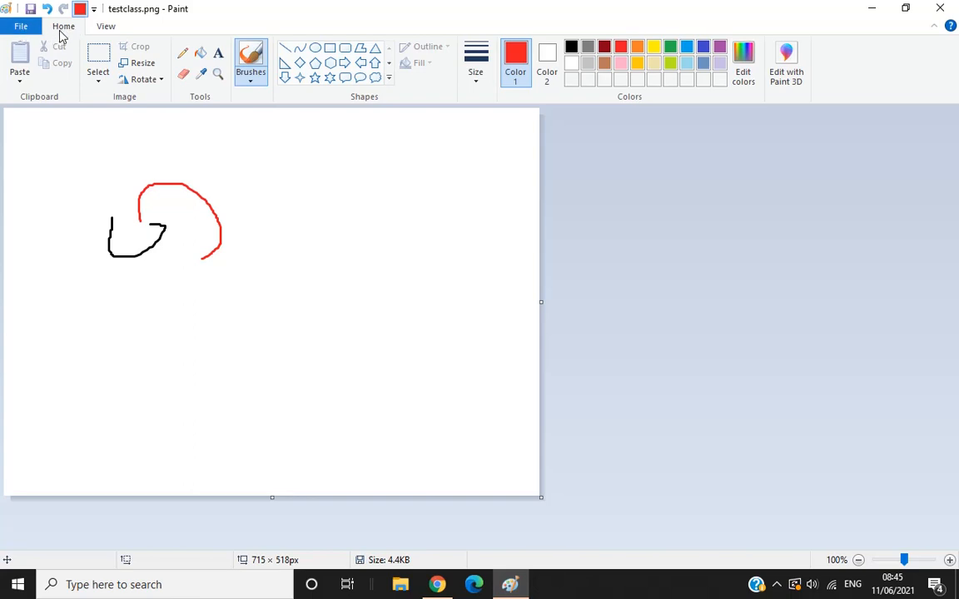
Check the available Save as picture formats, and save testclass.png again.
click(107, 26)
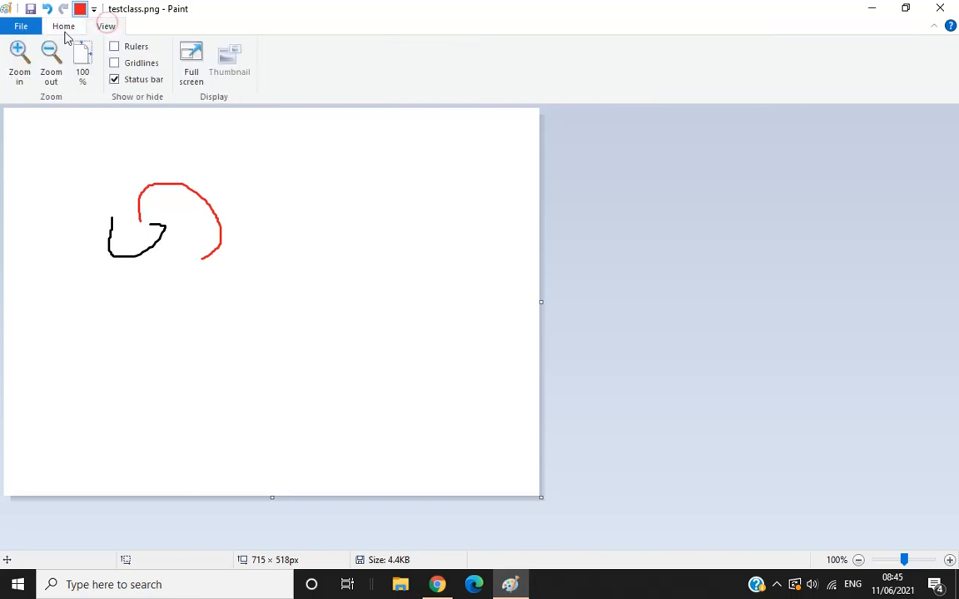
click(21, 27)
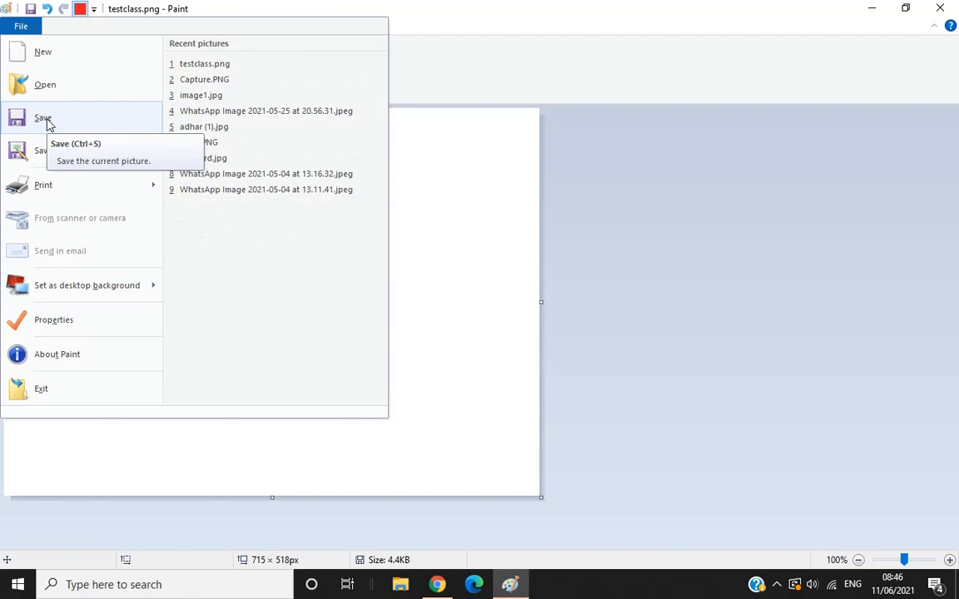
mouse_move(43, 157)
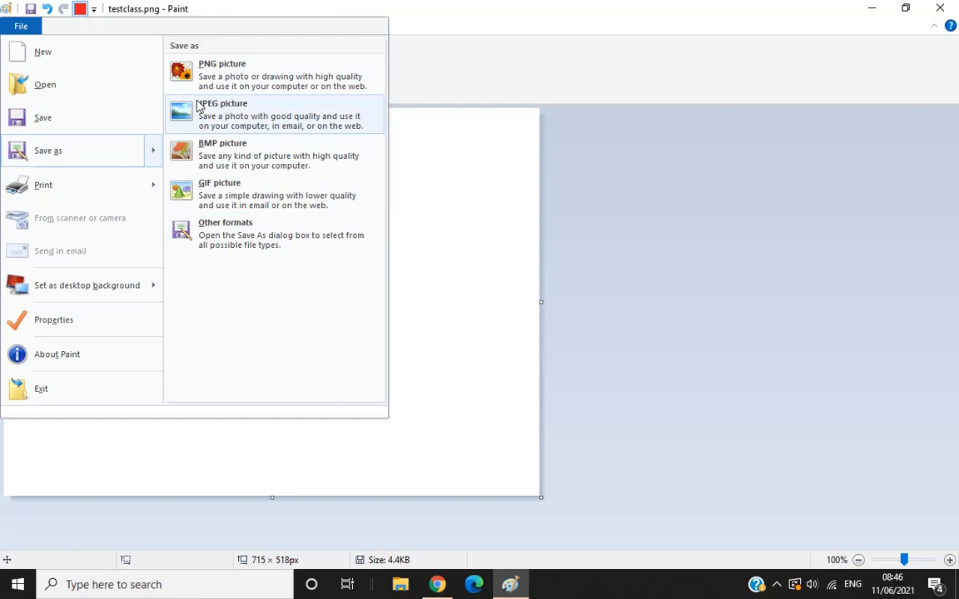
click(414, 179)
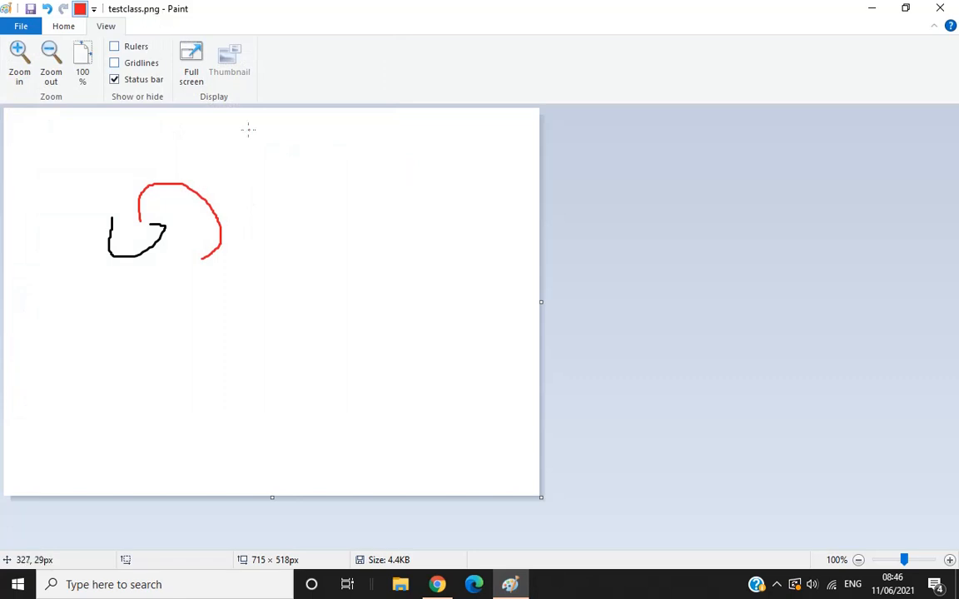
click(30, 12)
Try the A4 paper size in the page setup, and discard the change.
click(20, 26)
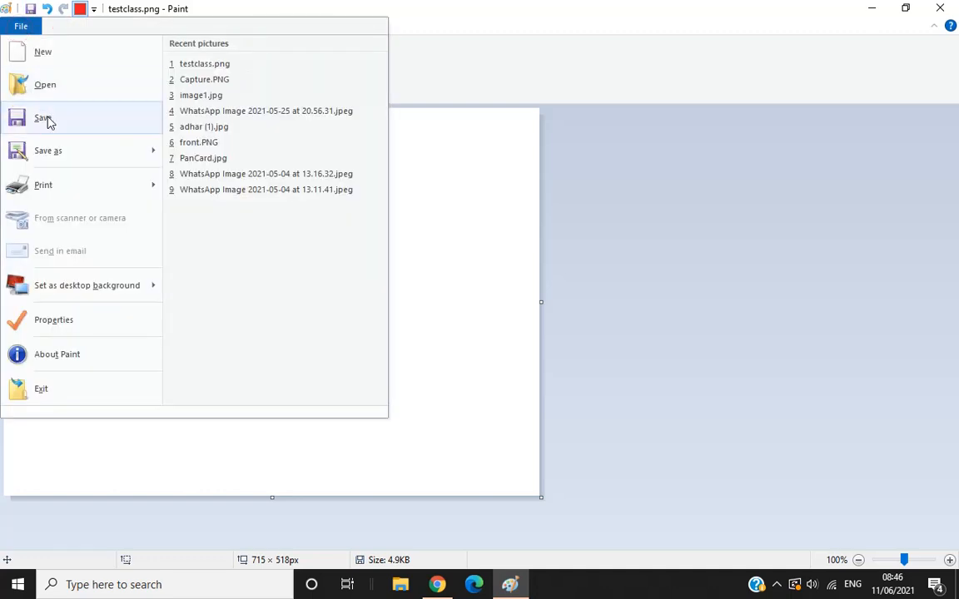
mouse_move(69, 155)
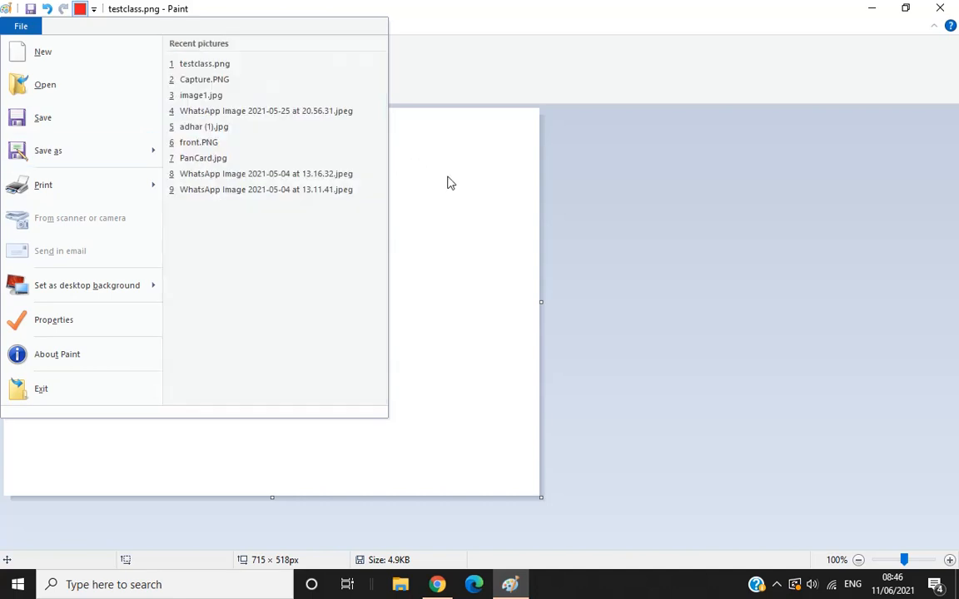
mouse_move(81, 194)
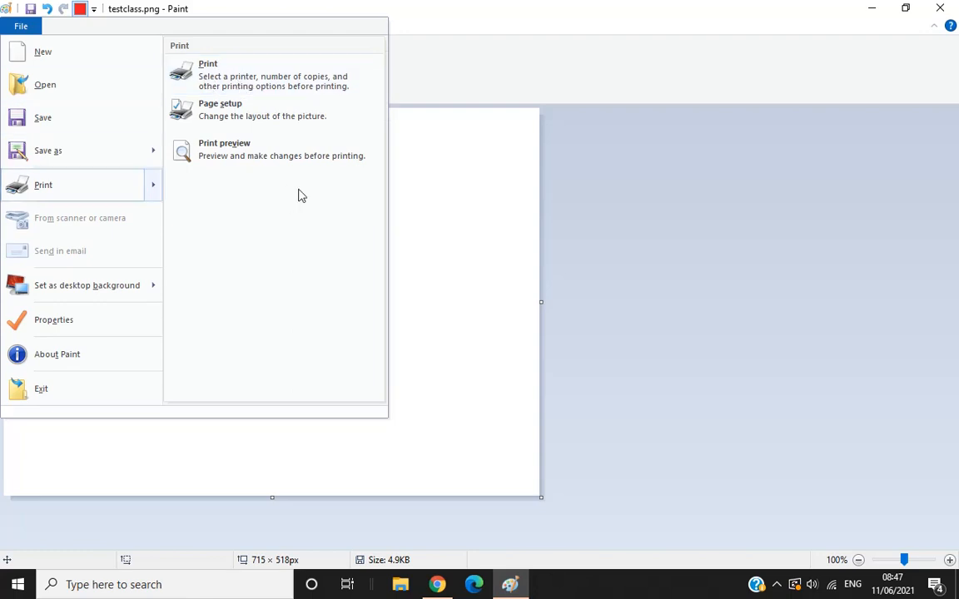
click(216, 116)
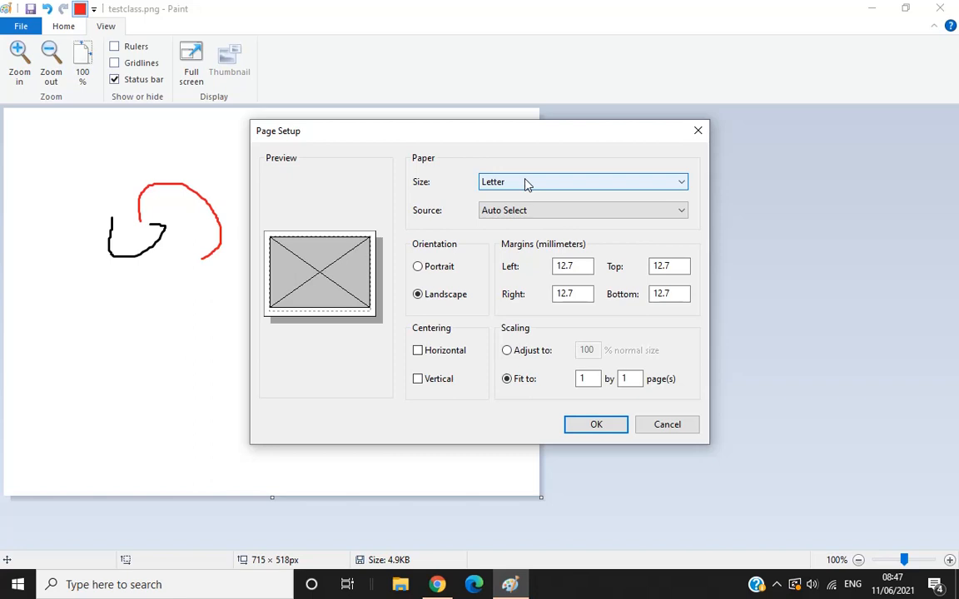
click(526, 183)
click(516, 208)
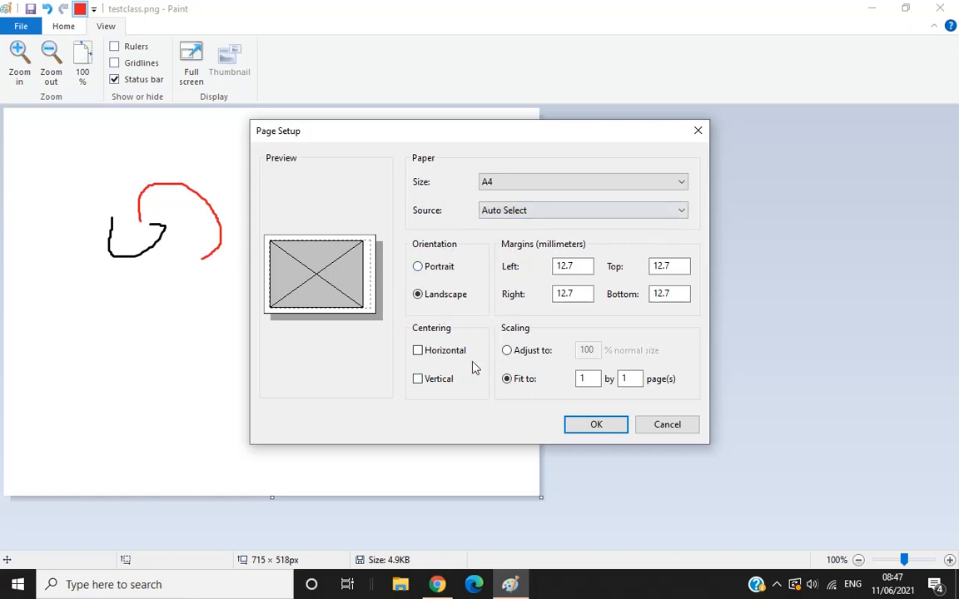
click(661, 426)
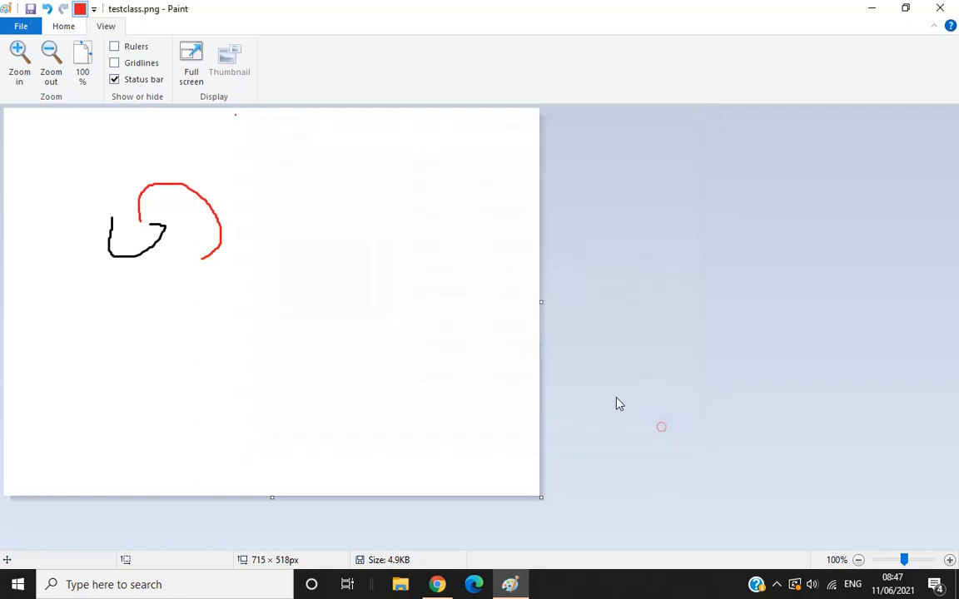
click(20, 27)
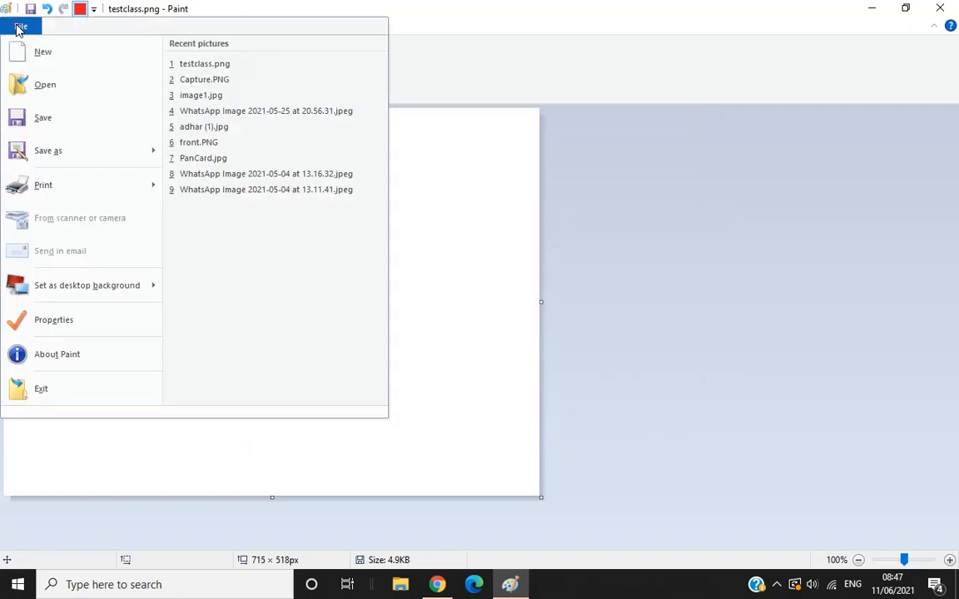
click(519, 337)
click(18, 27)
mouse_move(107, 284)
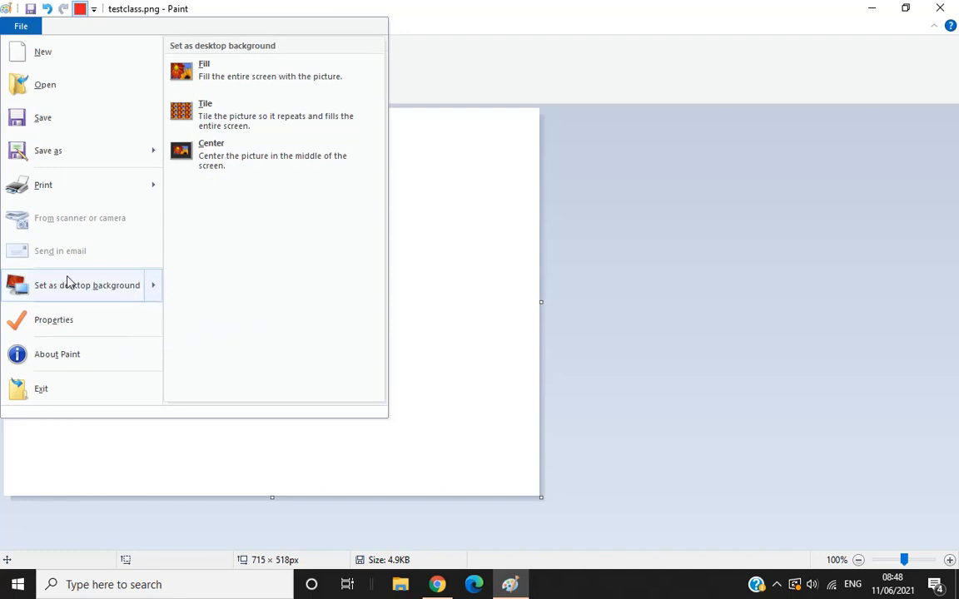
click(428, 290)
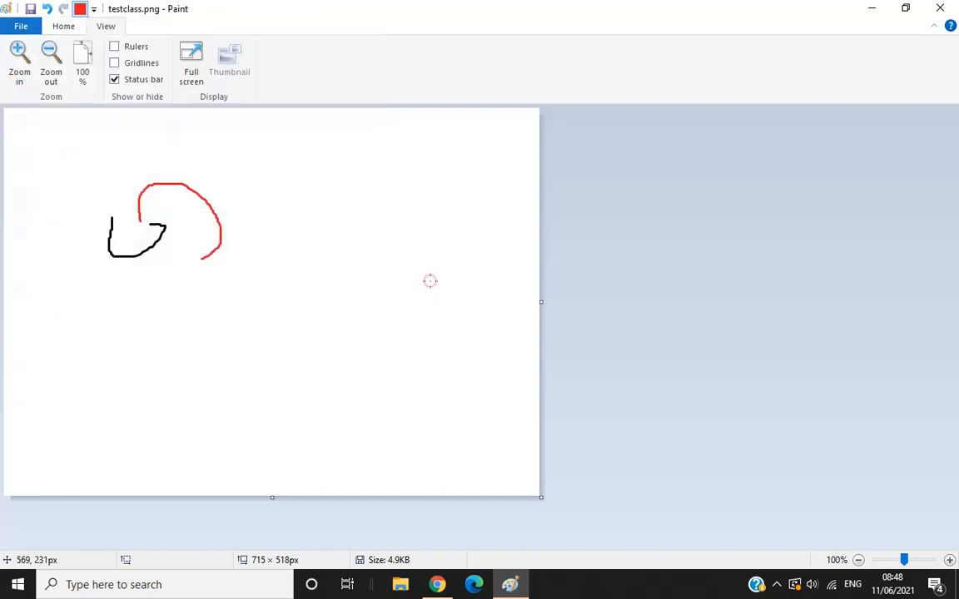
Cut a rectangular selection of about 299 × 220 px around both strokes, and paste it back into the canvas's upper left corner.
click(64, 26)
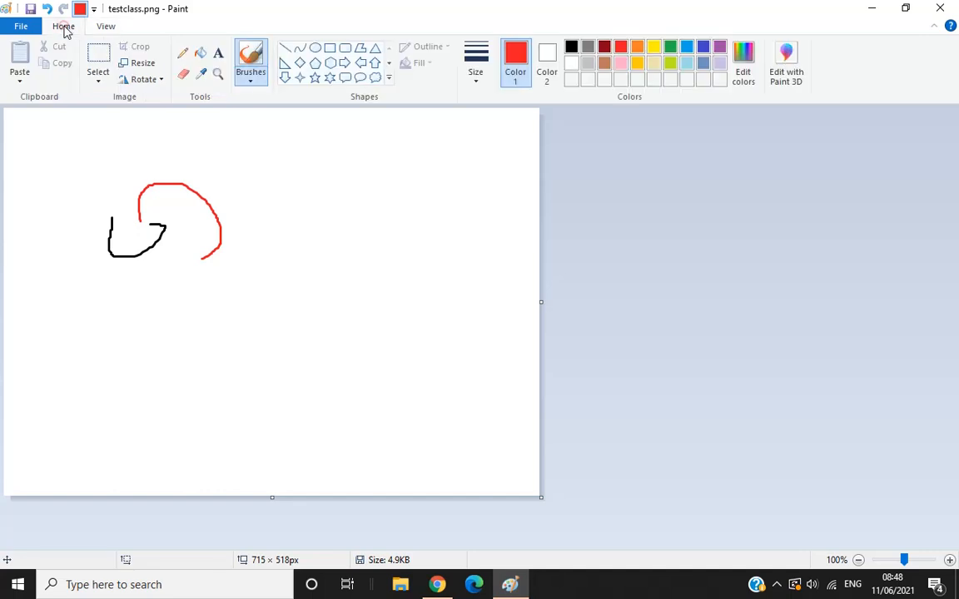
click(97, 58)
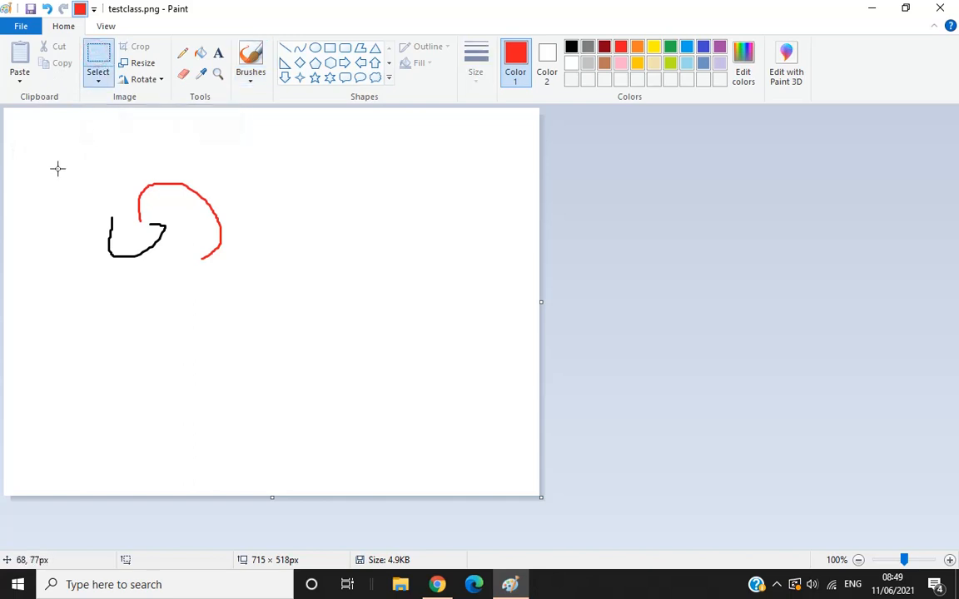
mouse_move(50, 144)
mouse_down()
mouse_move(81, 183)
mouse_move(259, 289)
mouse_move(274, 308)
mouse_up()
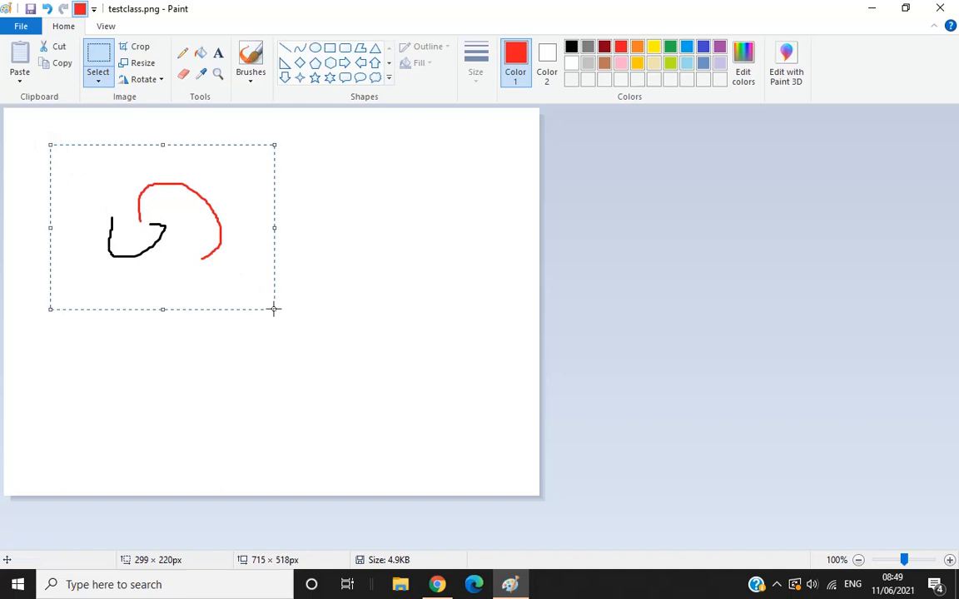
click(60, 47)
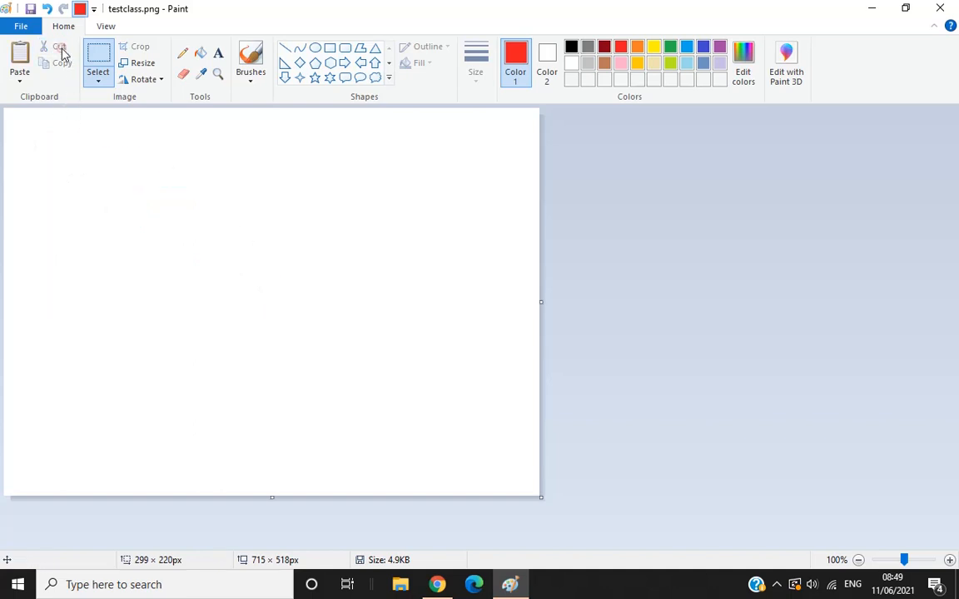
click(15, 67)
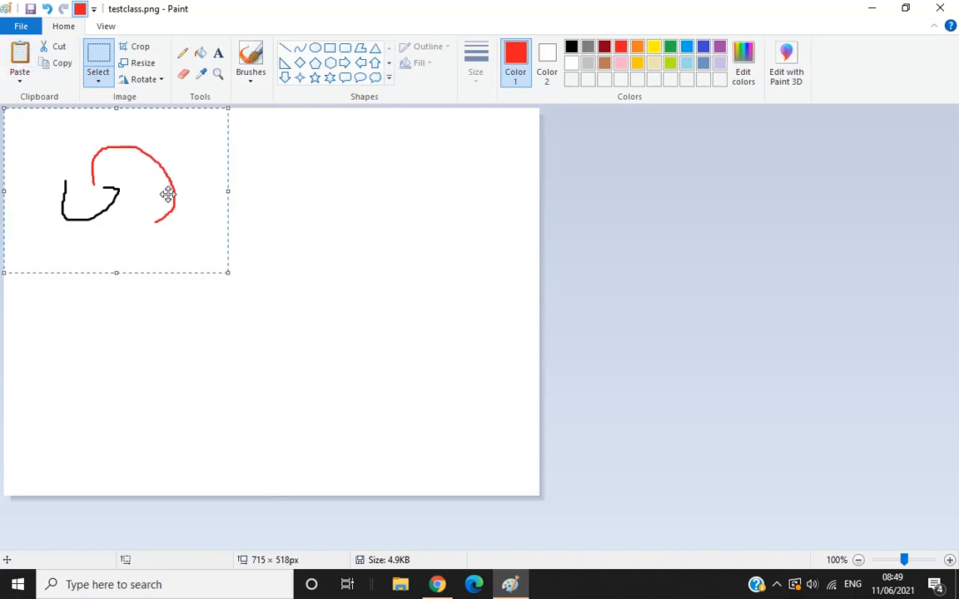
Duplicate the pasted drawing with copy and paste, placing the copy to the right of the original and deselecting it.
click(59, 64)
click(17, 55)
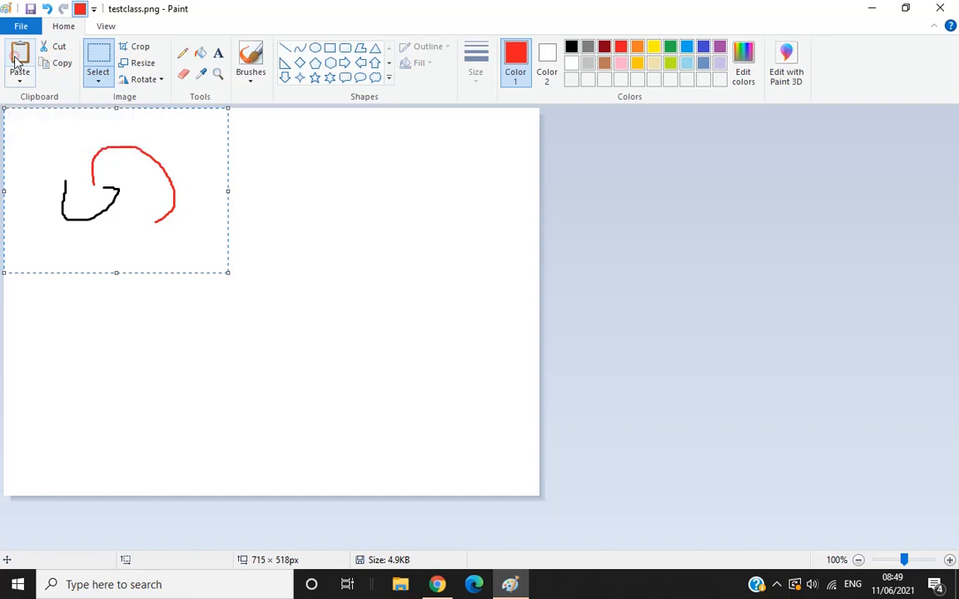
mouse_move(54, 111)
mouse_down()
mouse_move(93, 209)
mouse_move(282, 263)
mouse_move(308, 217)
mouse_move(305, 184)
mouse_up()
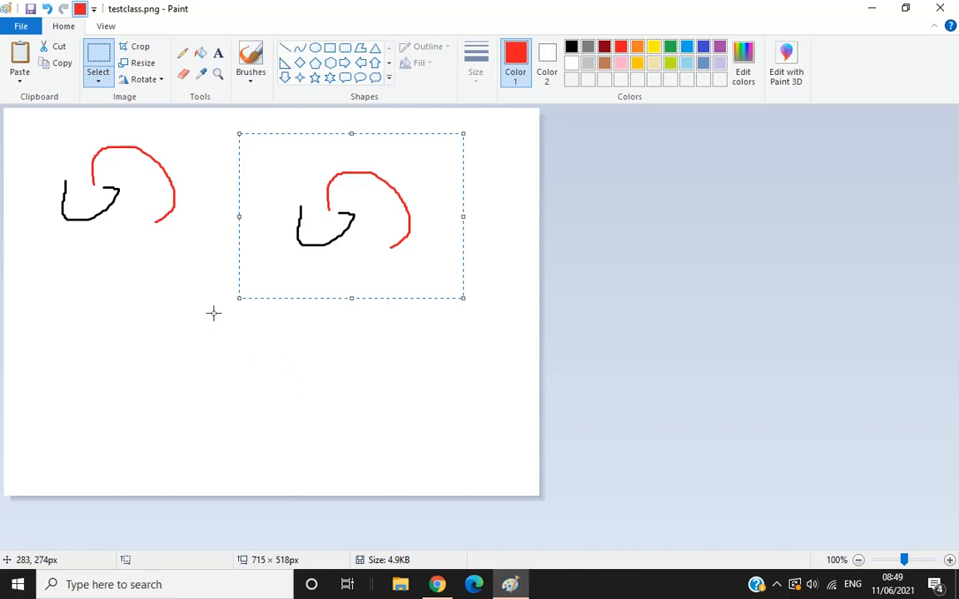
click(151, 313)
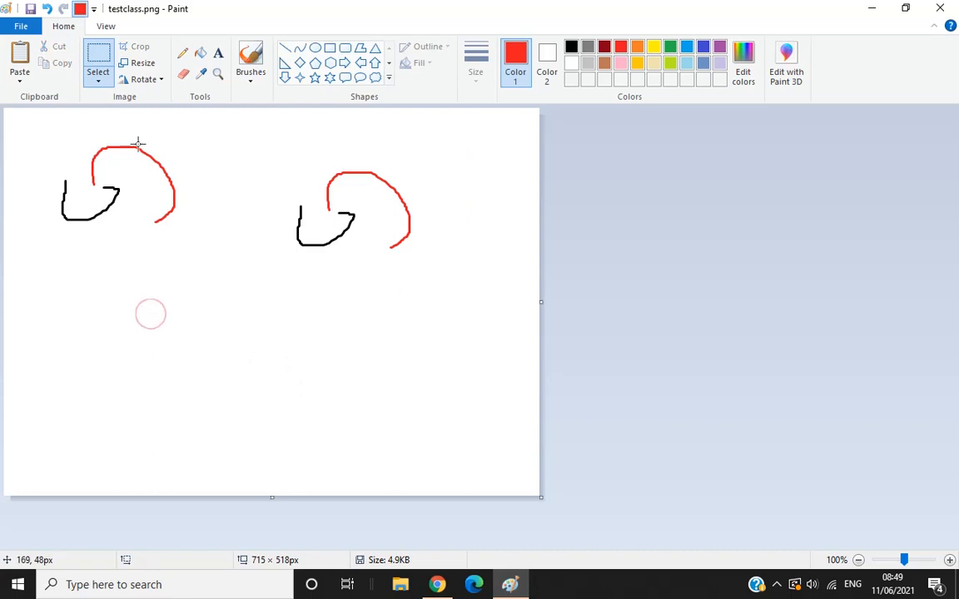
Crop the picture to a selection of about 258 × 252 px around the original drawing, and undo the crop.
click(100, 59)
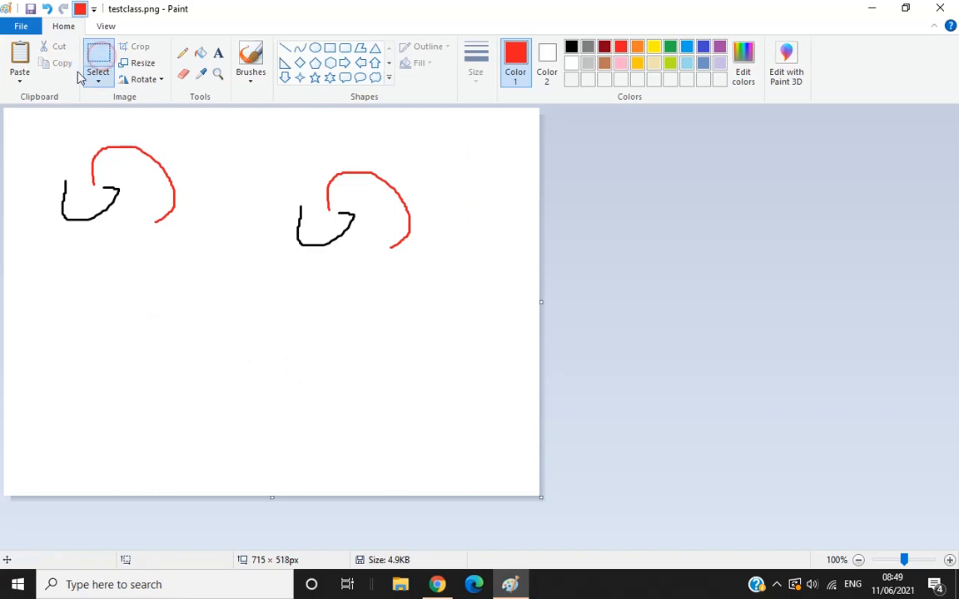
mouse_move(29, 125)
mouse_down()
mouse_move(171, 312)
mouse_move(224, 313)
mouse_up()
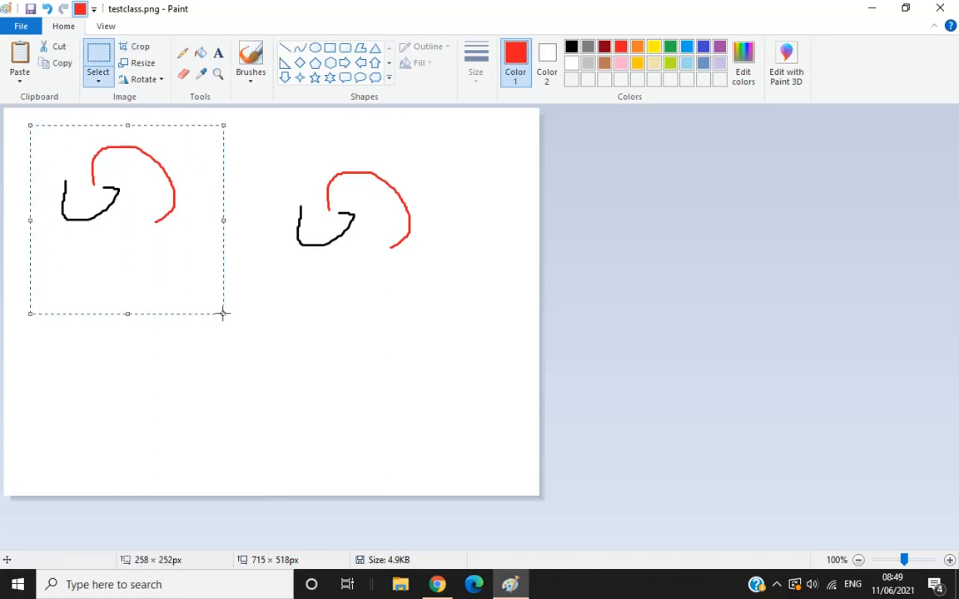
click(138, 47)
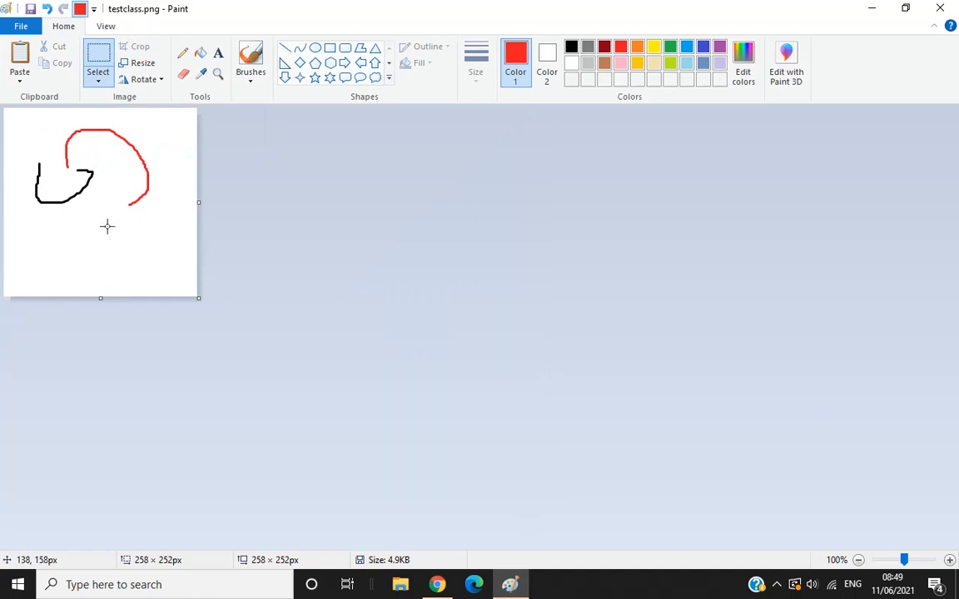
click(47, 17)
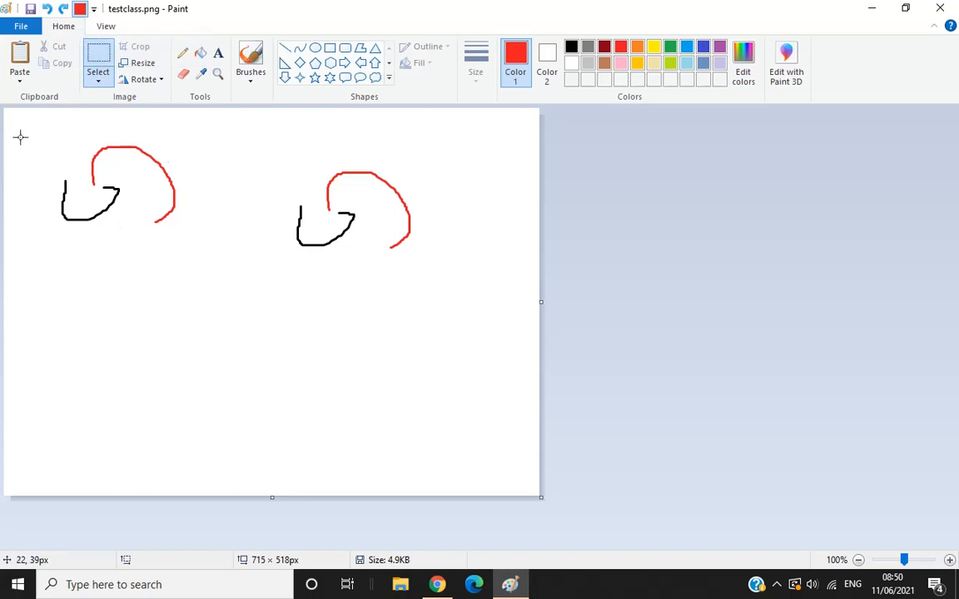
Select the whole picture, resize it to 50 percent with the aspect ratio maintained, and undo the resize.
key(ctrl+a)
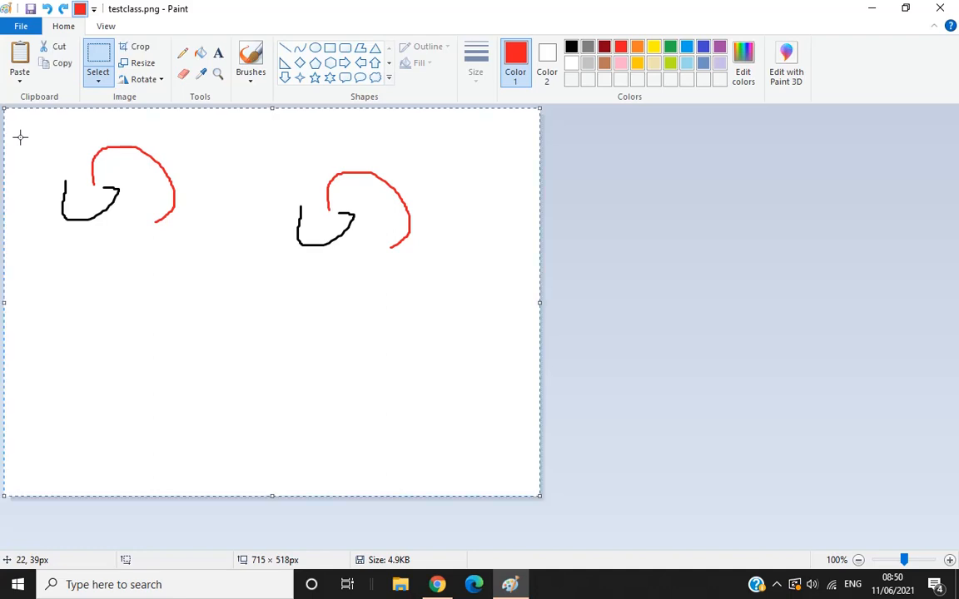
click(145, 70)
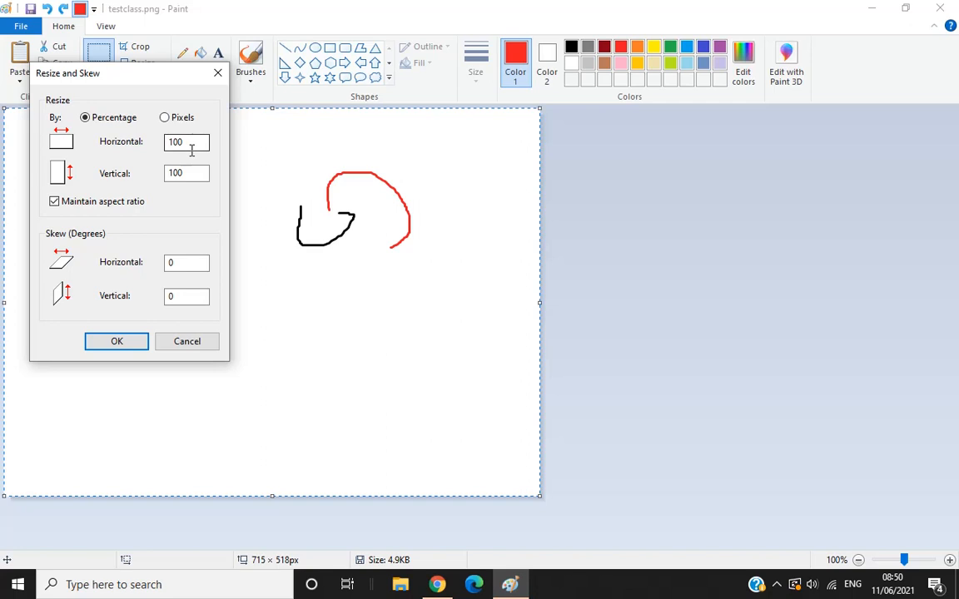
drag(191, 141, 112, 143)
text(50)
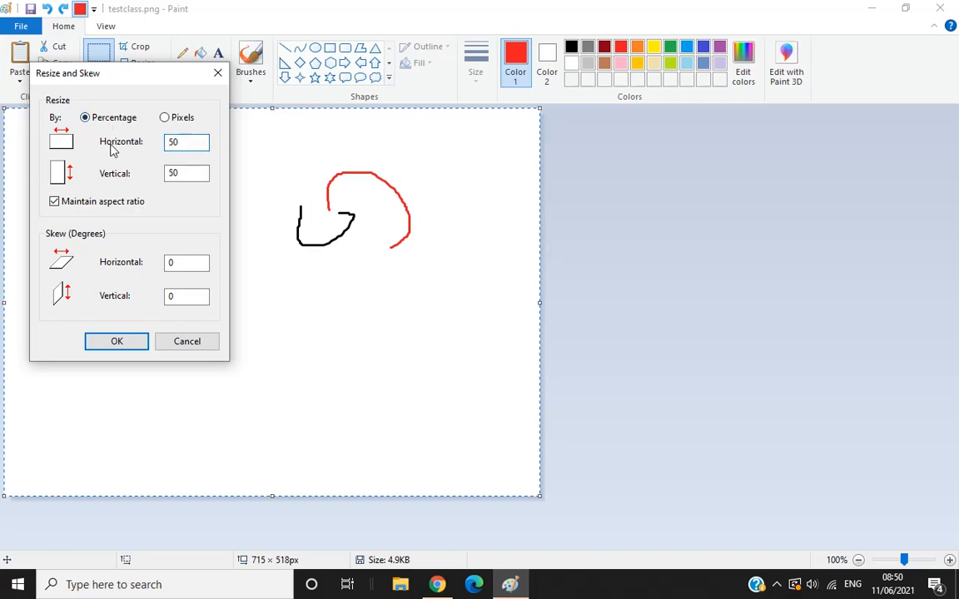
click(118, 348)
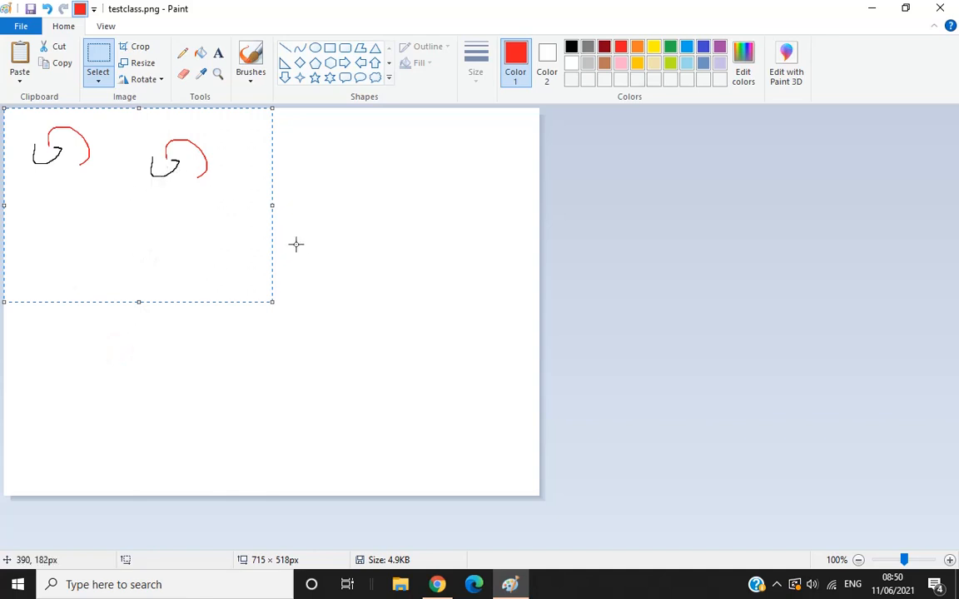
key(ctrl+z)
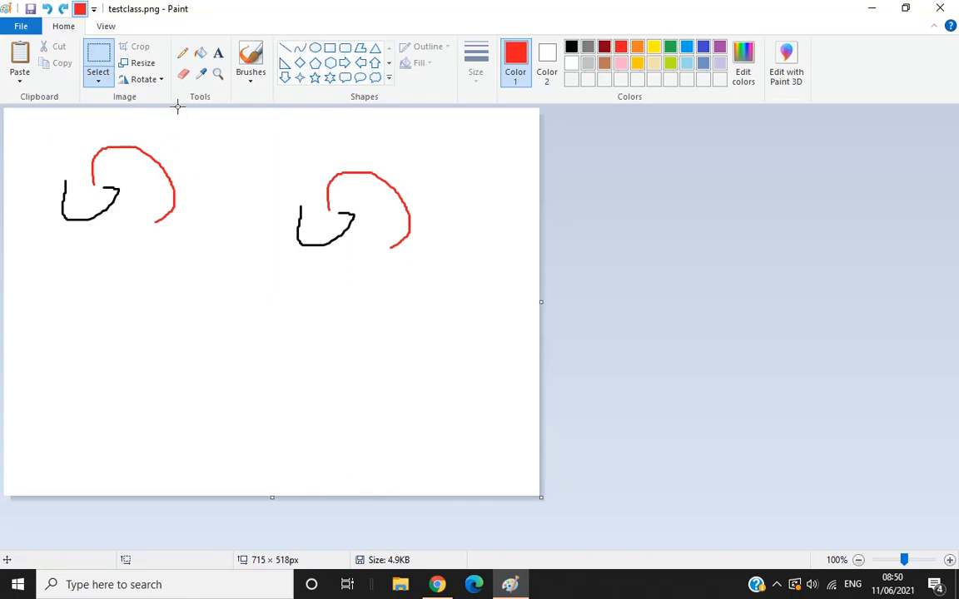
Rotate the picture left 90°, and rotate it right 90° back to its original orientation.
click(161, 80)
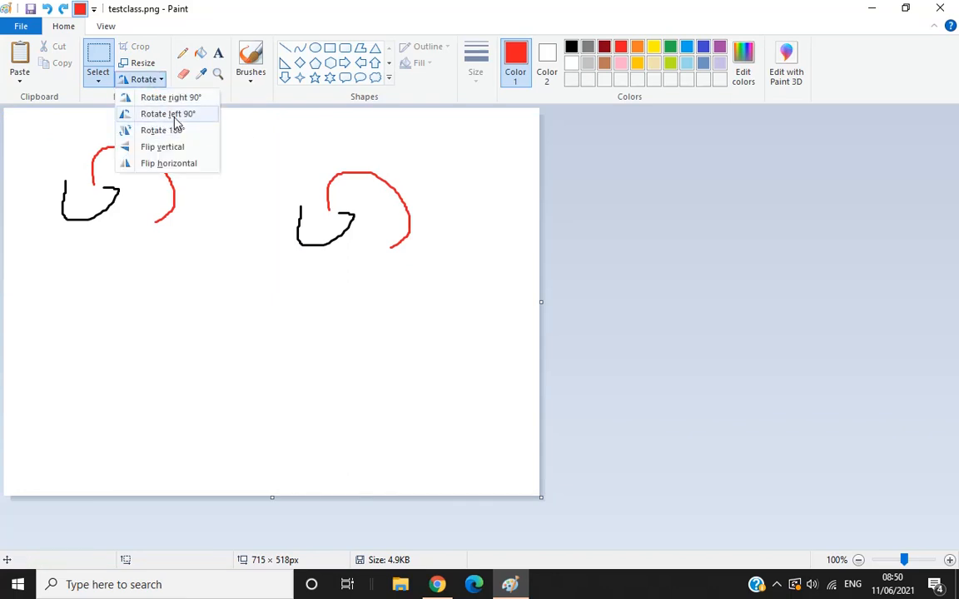
click(178, 114)
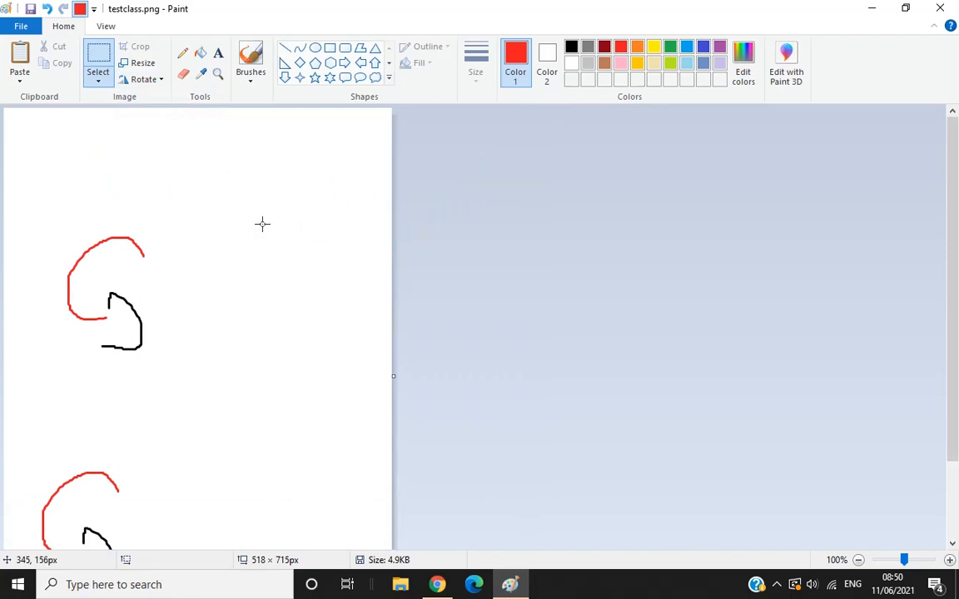
click(155, 81)
click(167, 99)
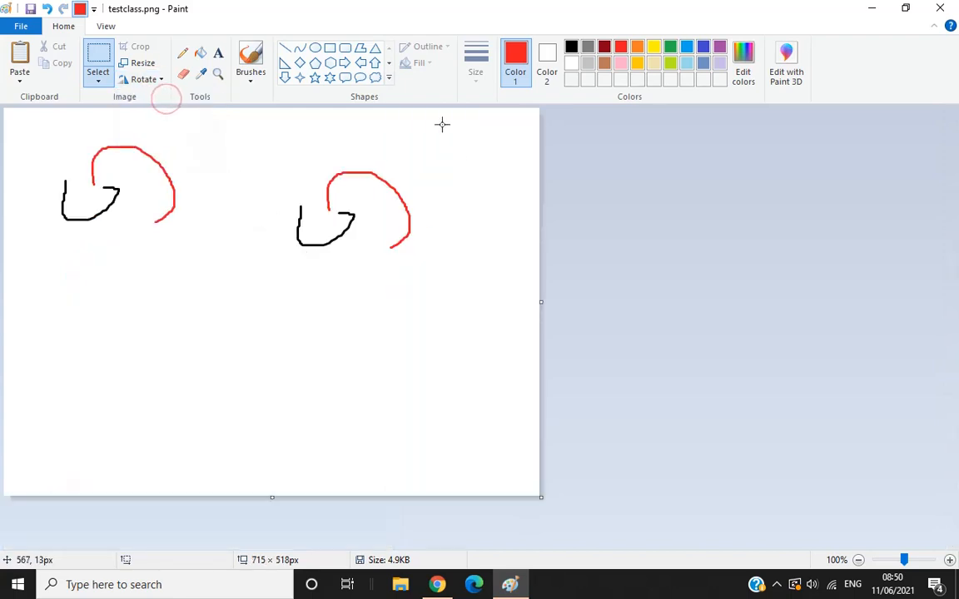
Draw a thin red freehand scribble with the Pencil below the original drawing.
click(183, 53)
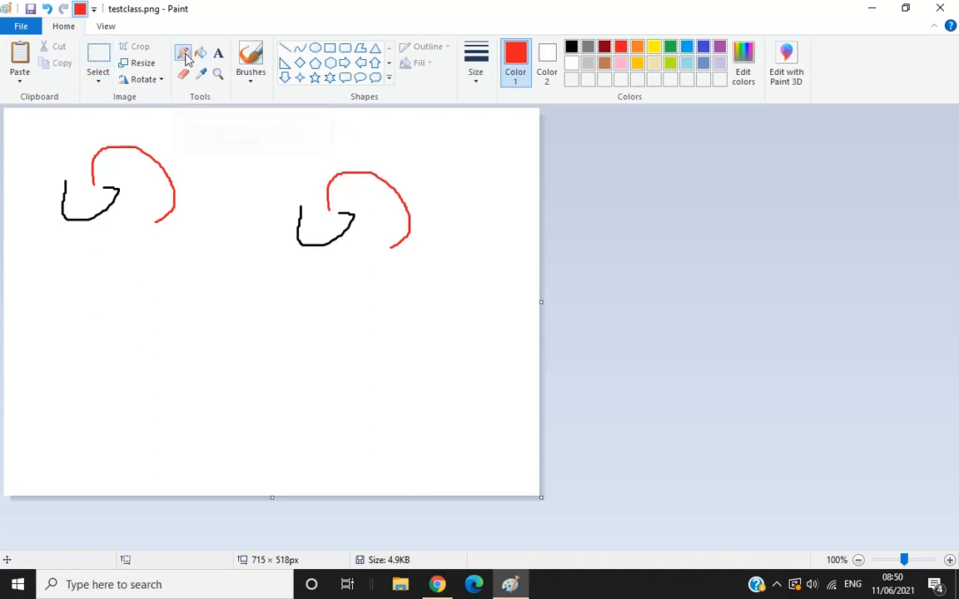
mouse_move(135, 269)
mouse_down()
mouse_move(145, 327)
mouse_move(114, 322)
mouse_move(128, 292)
mouse_move(189, 292)
mouse_move(170, 272)
mouse_move(154, 271)
mouse_move(161, 241)
mouse_move(202, 255)
mouse_up()
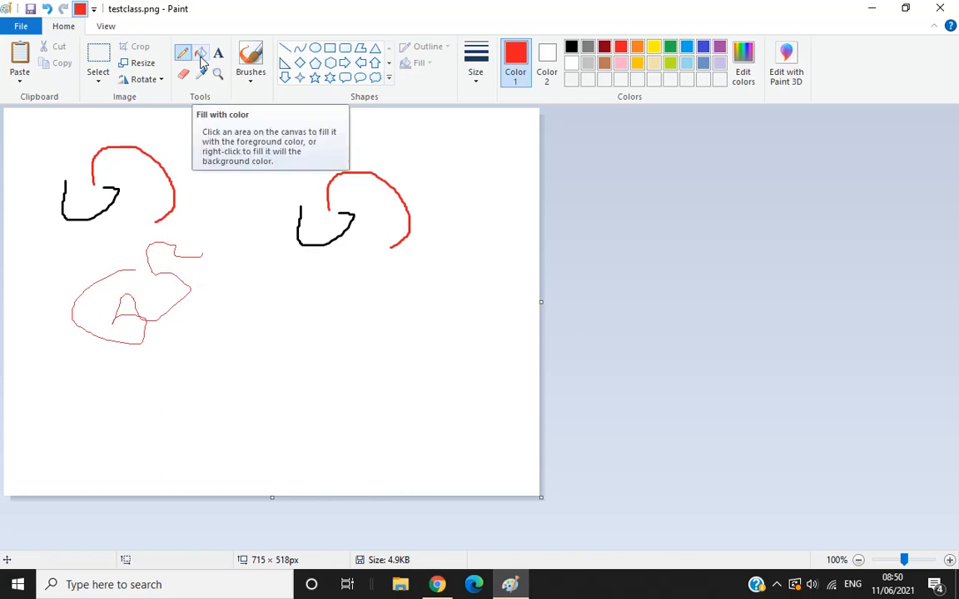
click(200, 57)
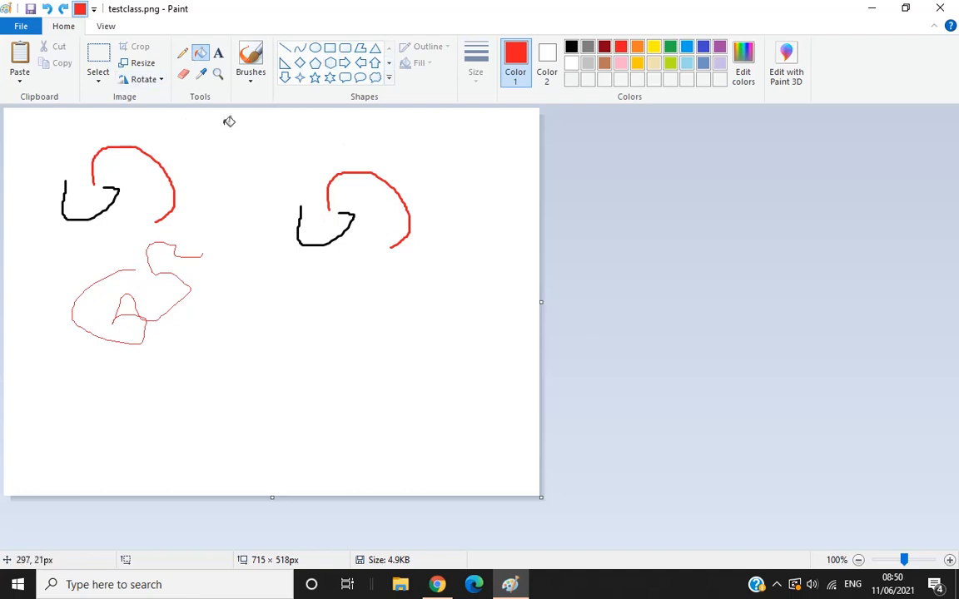
Draw a small closed circle with the Pencil between the two drawings, and fill it with red.
click(182, 54)
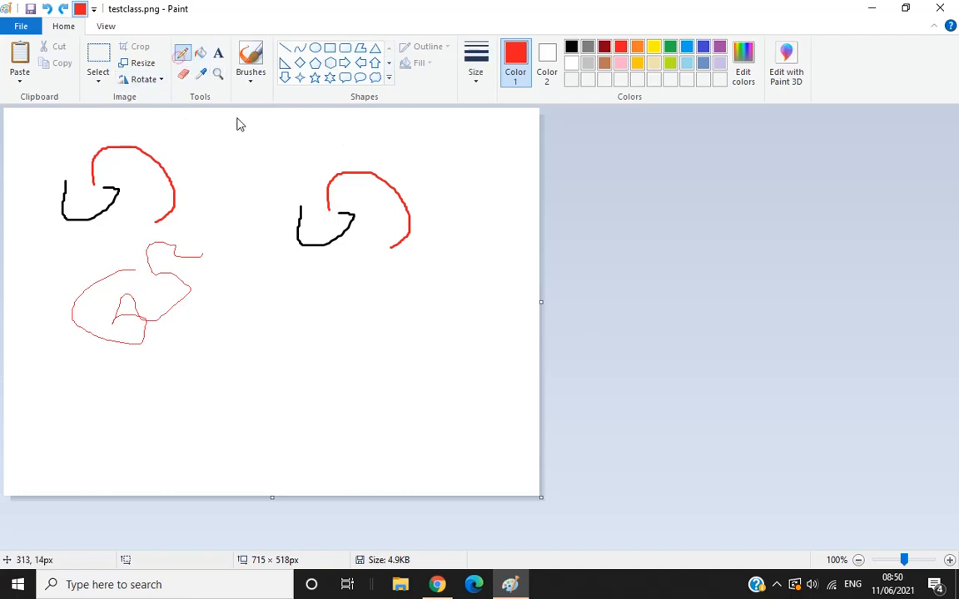
mouse_move(225, 133)
mouse_down()
mouse_move(232, 186)
mouse_move(248, 135)
mouse_up()
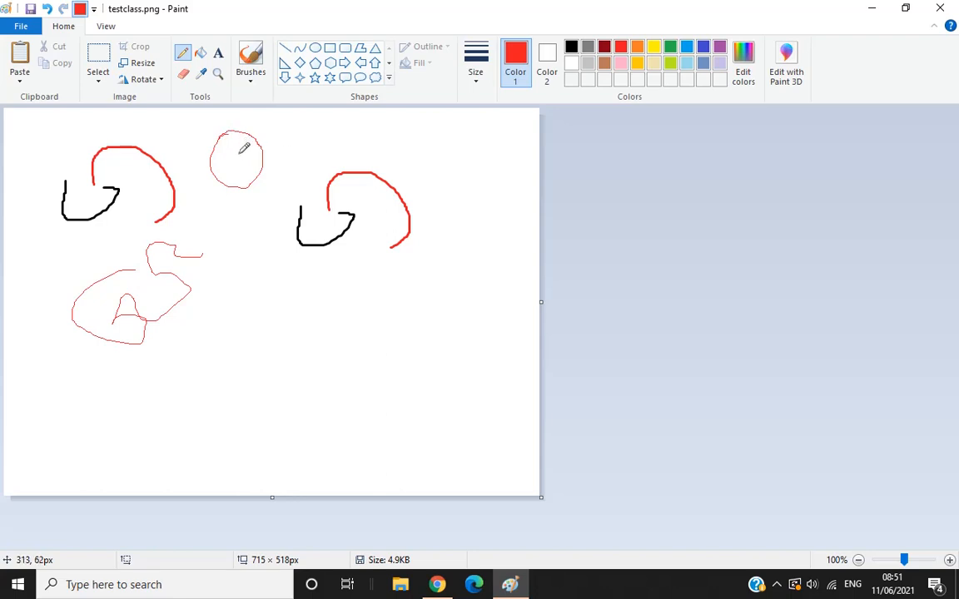
click(199, 53)
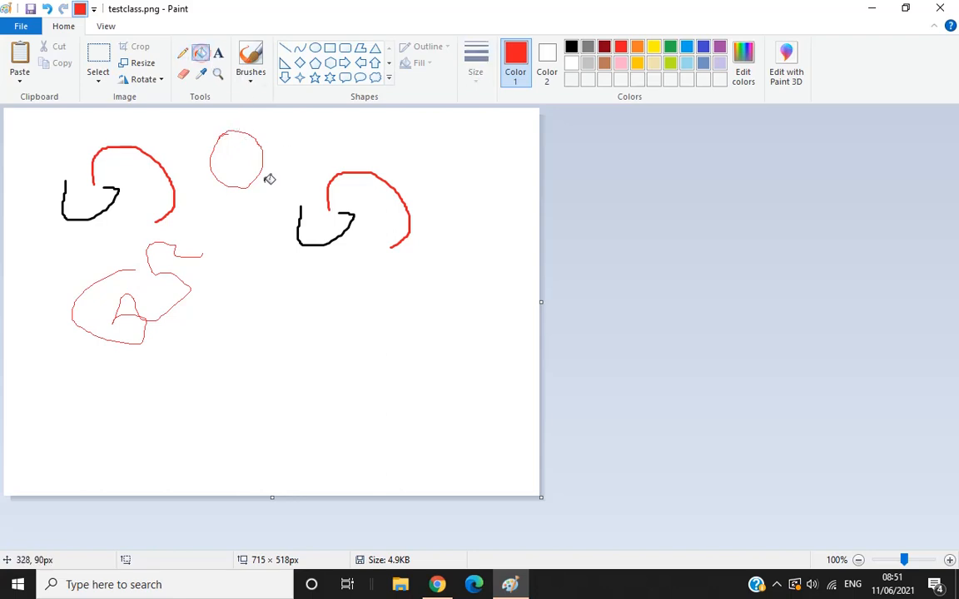
click(239, 160)
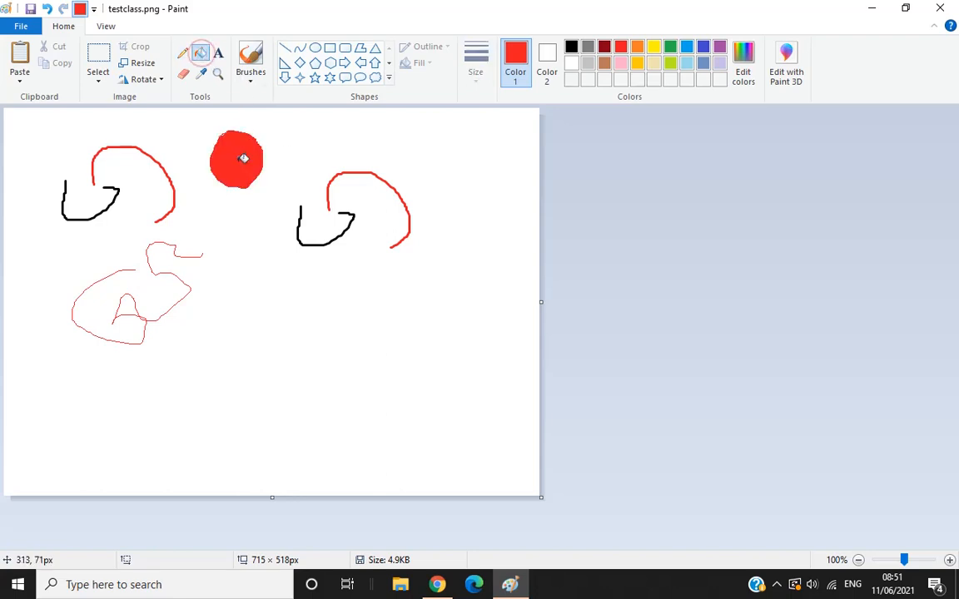
Fill the canvas background with green and the small enclosed area inside the pencil scribble with orange.
click(670, 49)
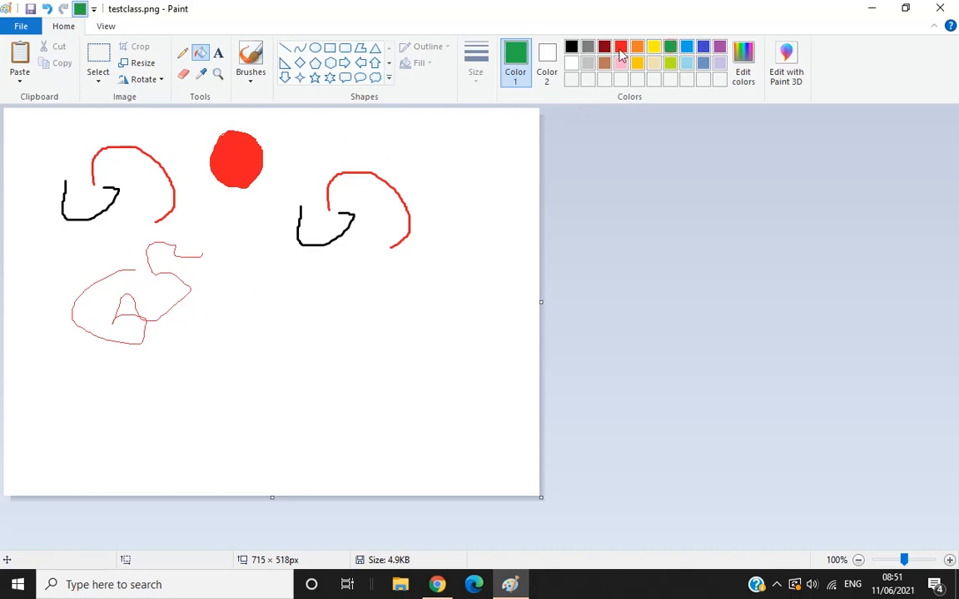
click(449, 146)
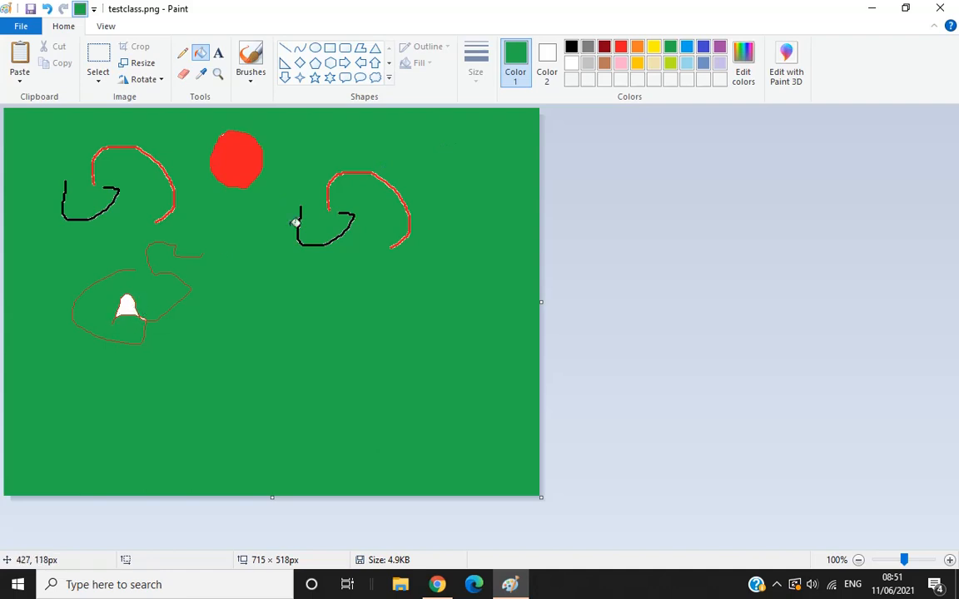
click(637, 46)
click(127, 306)
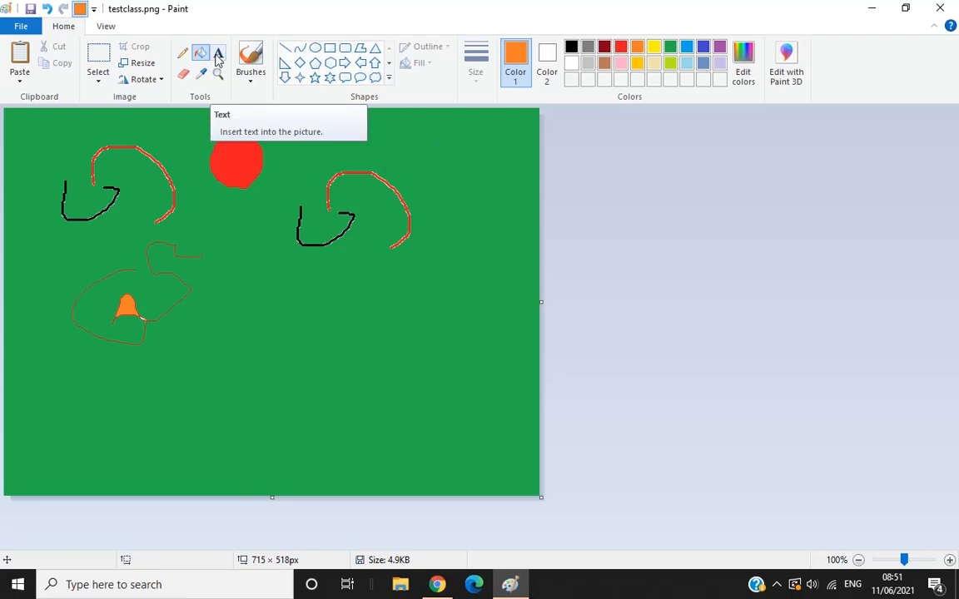
Add a text box of about 235 × 74 px beside the scribble, containing the orange text "terrcc".
click(218, 56)
drag(230, 288, 406, 342)
text(t)
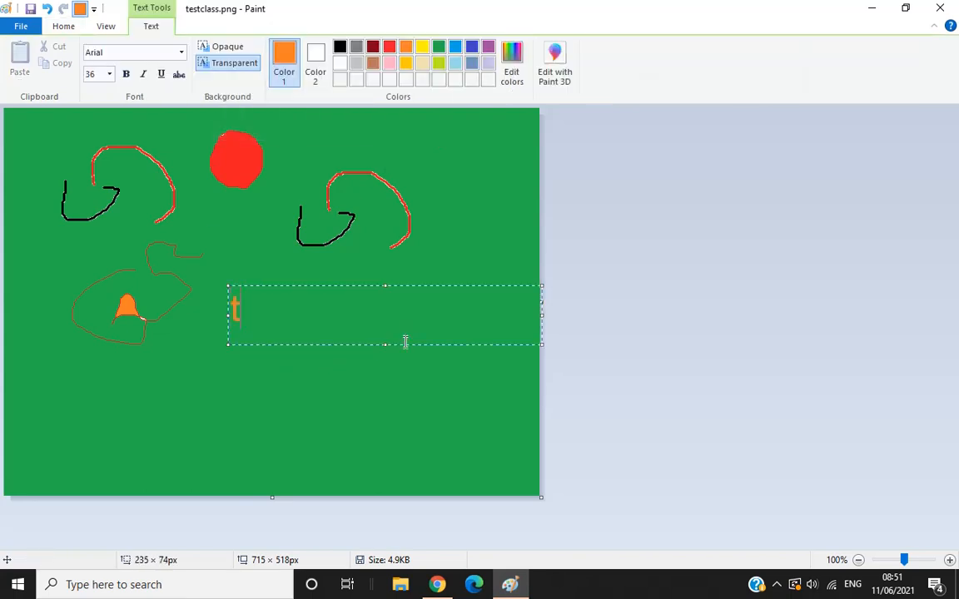
text(errcc)
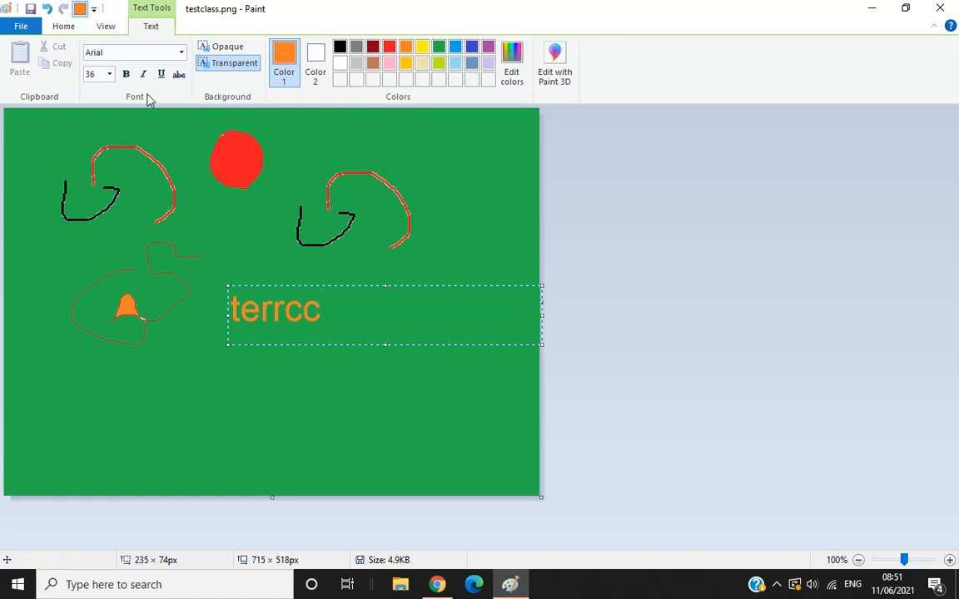
Try to change the font of the text to Arial Black.
click(180, 53)
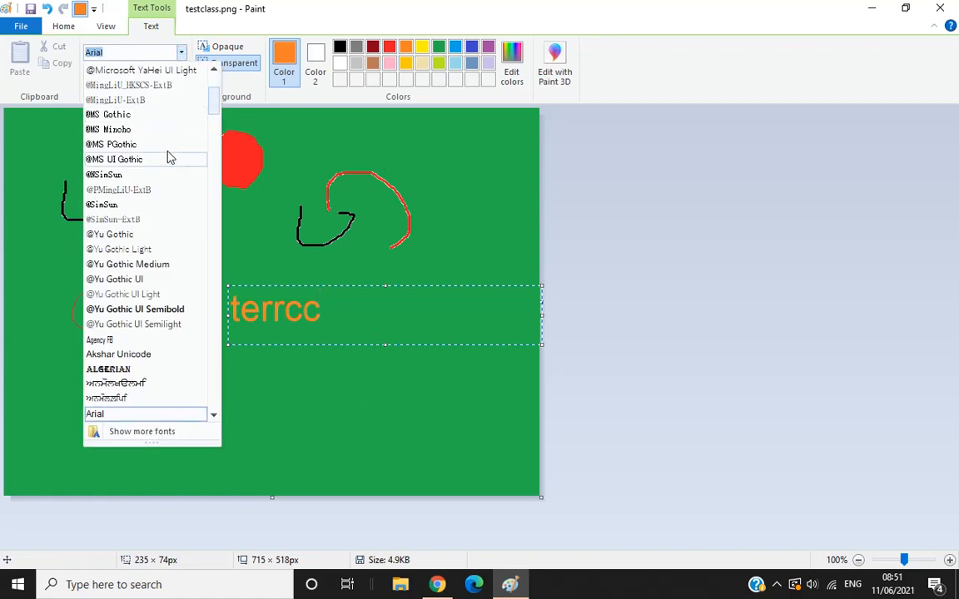
scroll(129, 216, down, 3)
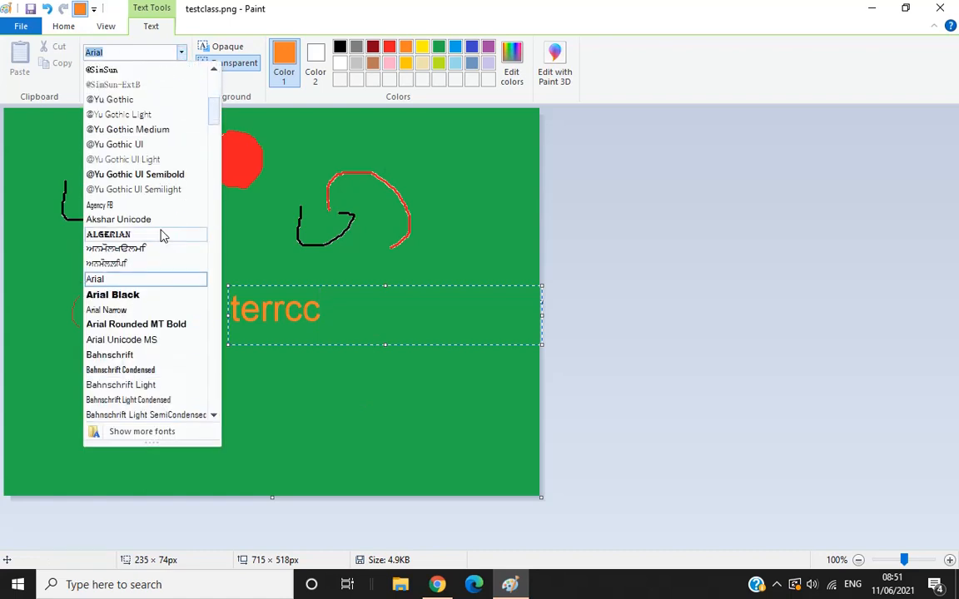
click(114, 295)
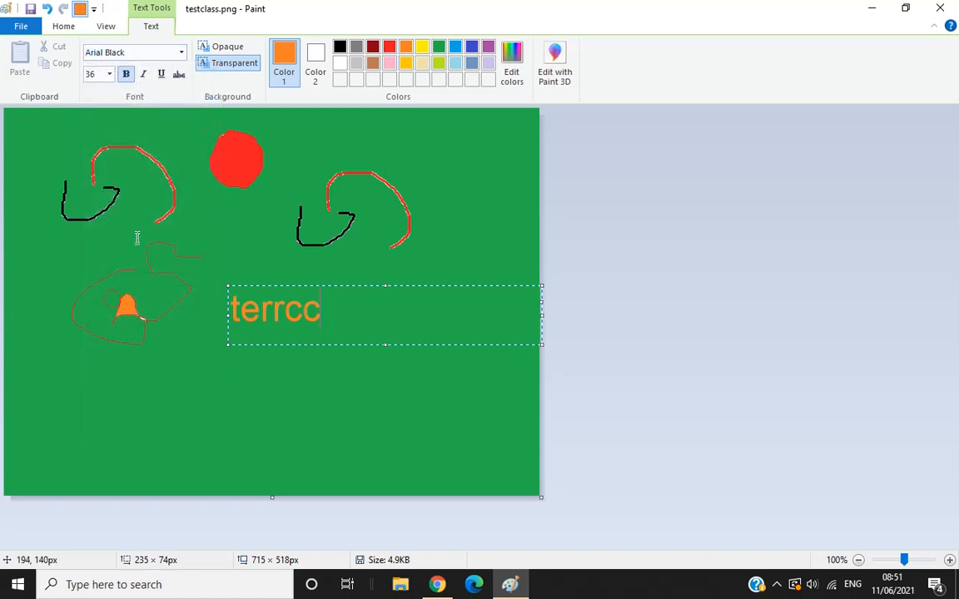
click(109, 74)
Select the text "terrcc" and set its font to Algerian at size 14.
click(341, 309)
drag(341, 310, 228, 310)
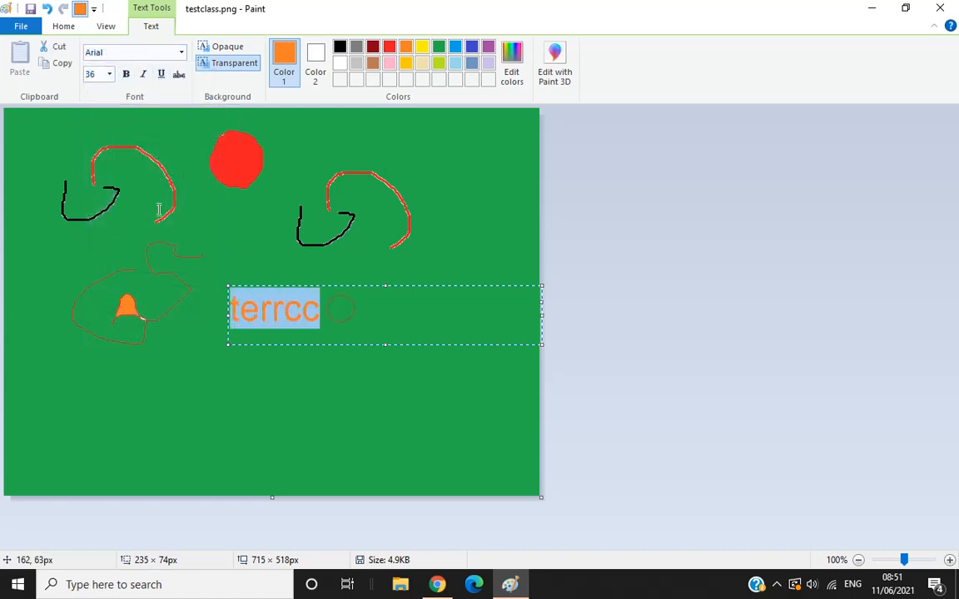
click(179, 53)
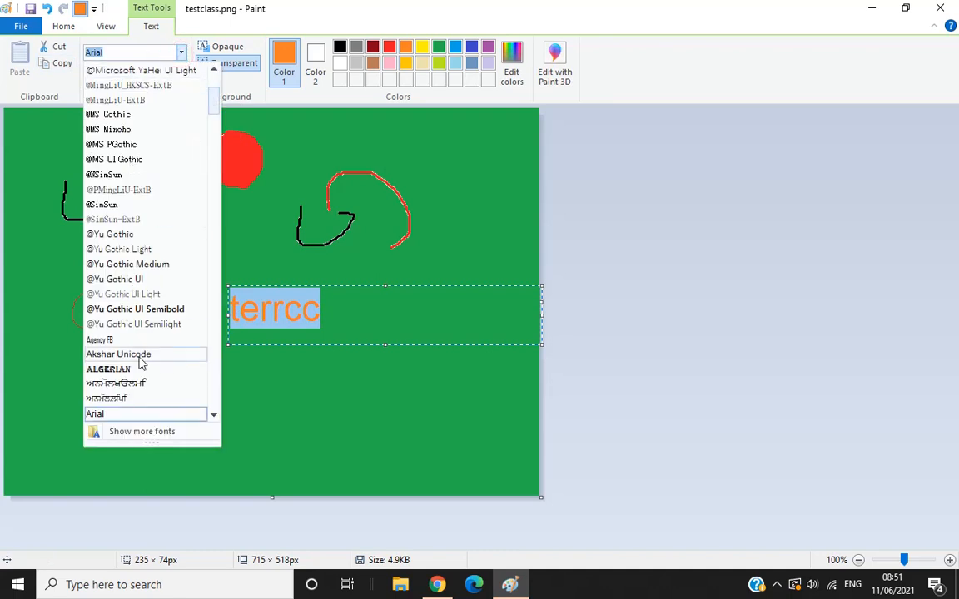
click(130, 369)
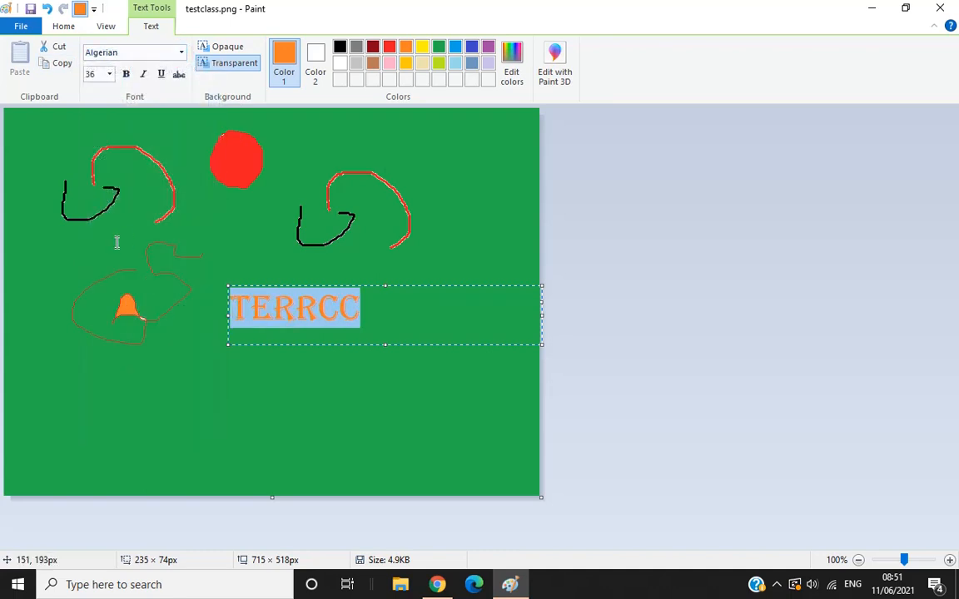
click(109, 74)
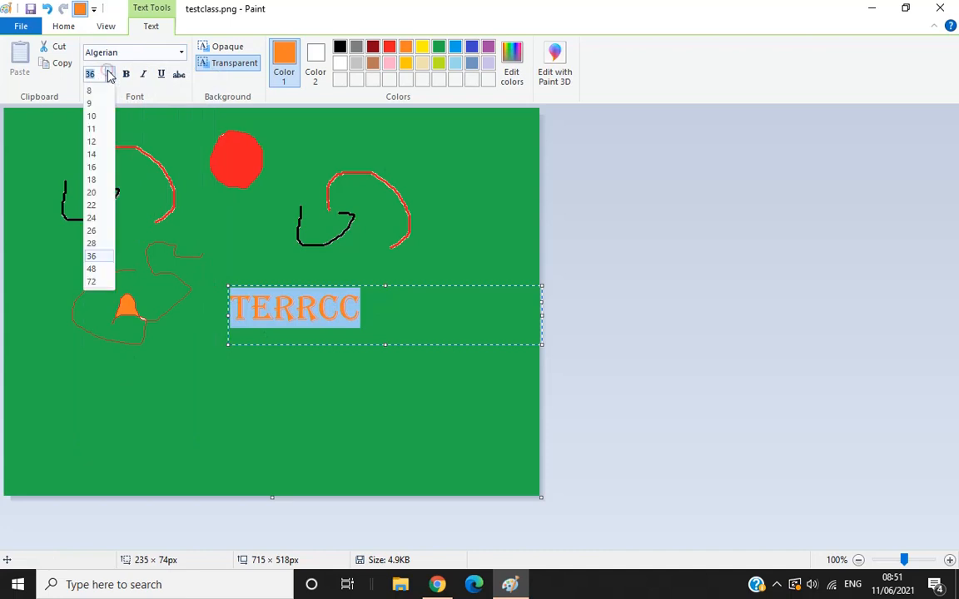
click(95, 157)
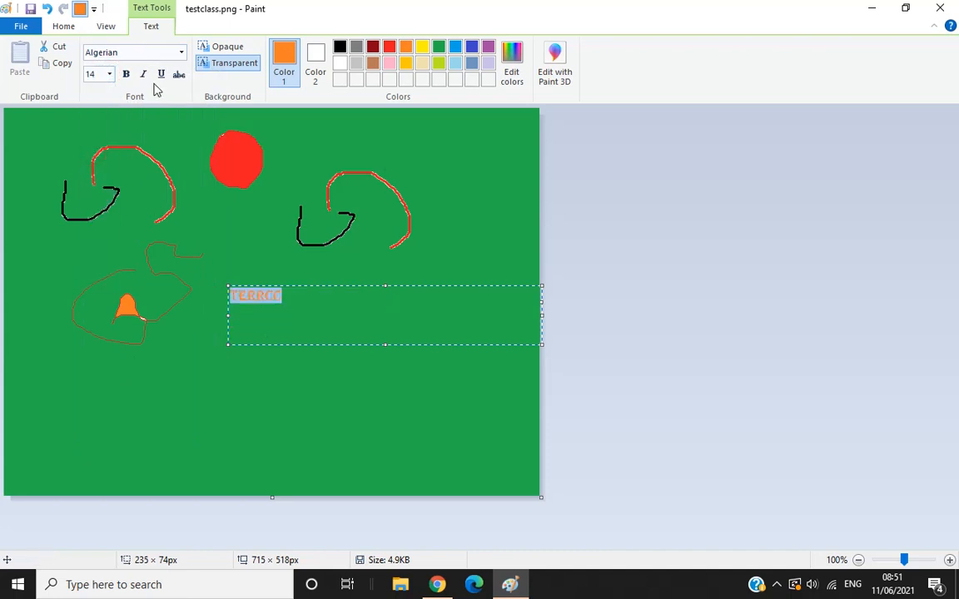
Make the selected text bold, italic, underlined and struck through, and set its size to 26.
click(126, 75)
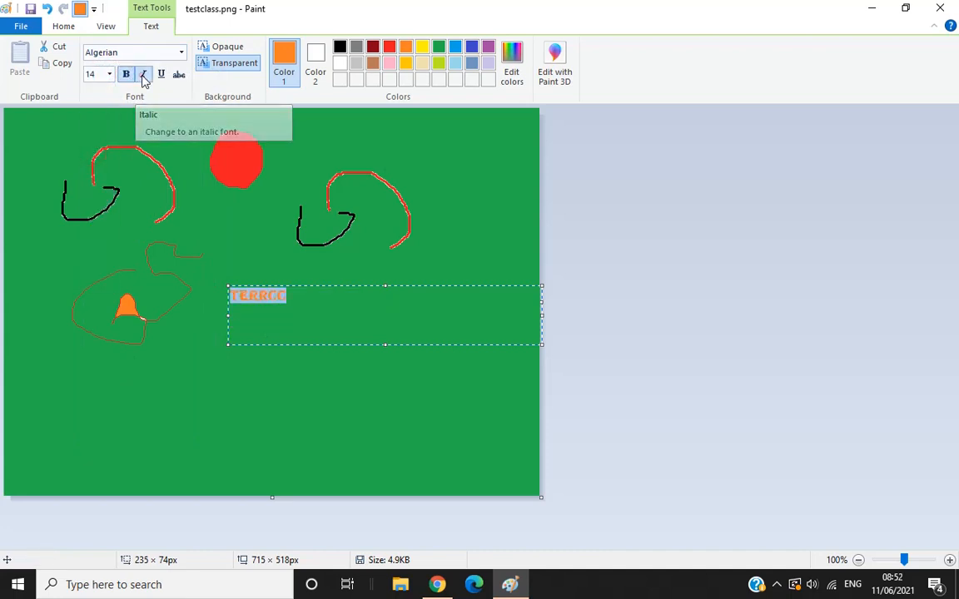
click(143, 76)
click(160, 76)
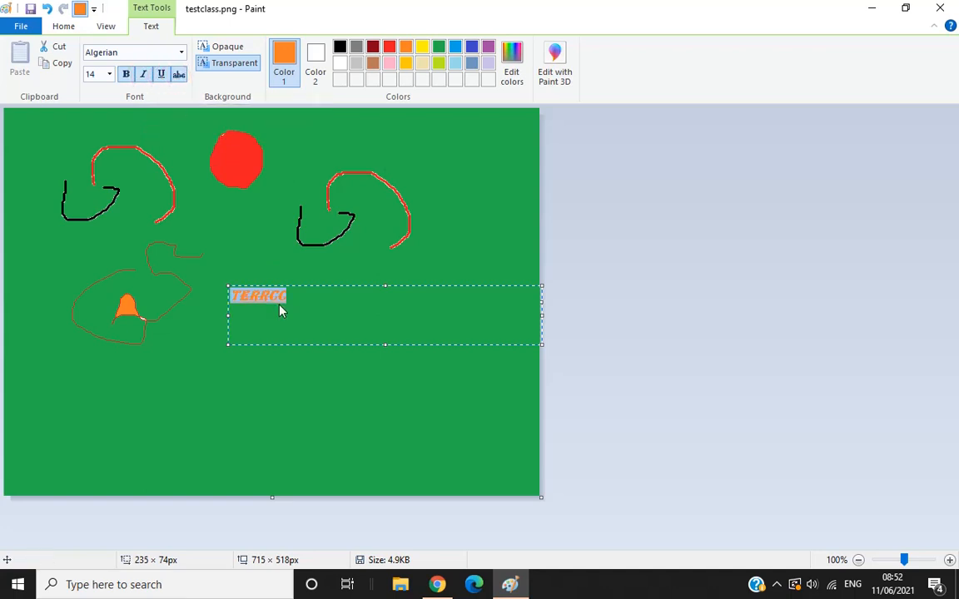
click(109, 74)
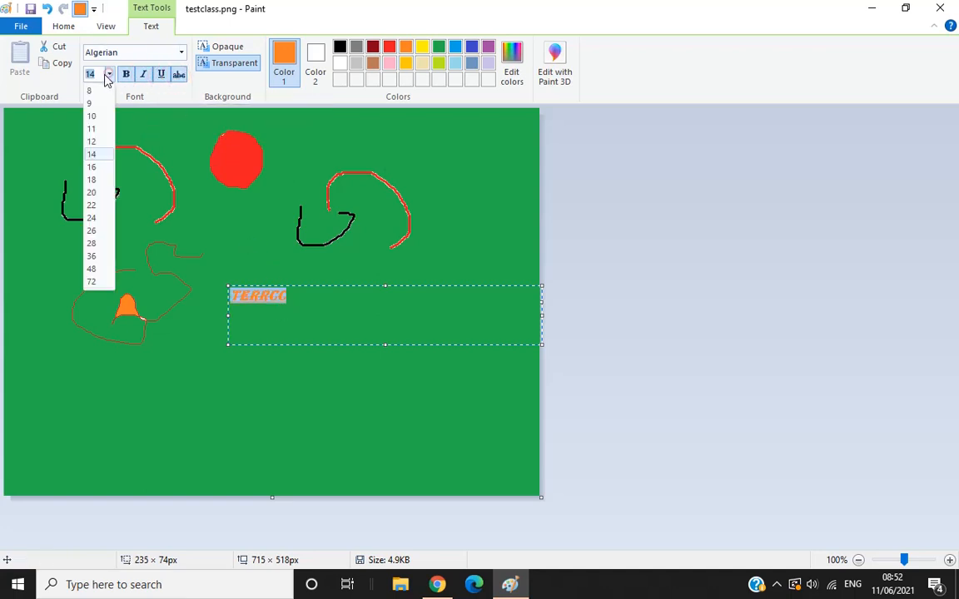
click(97, 234)
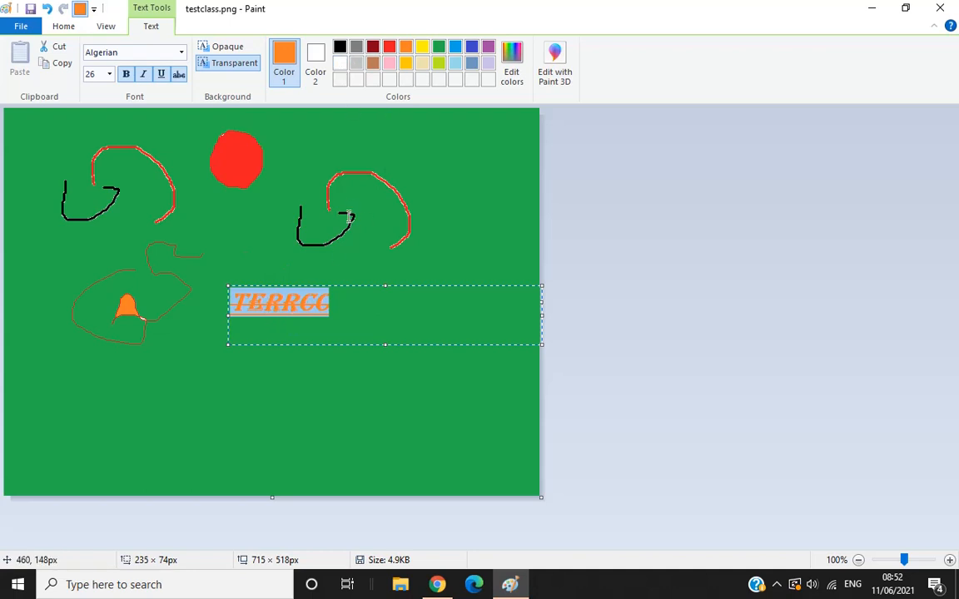
Finish the text and erase zigzag strokes across the red circle with the Eraser.
click(60, 30)
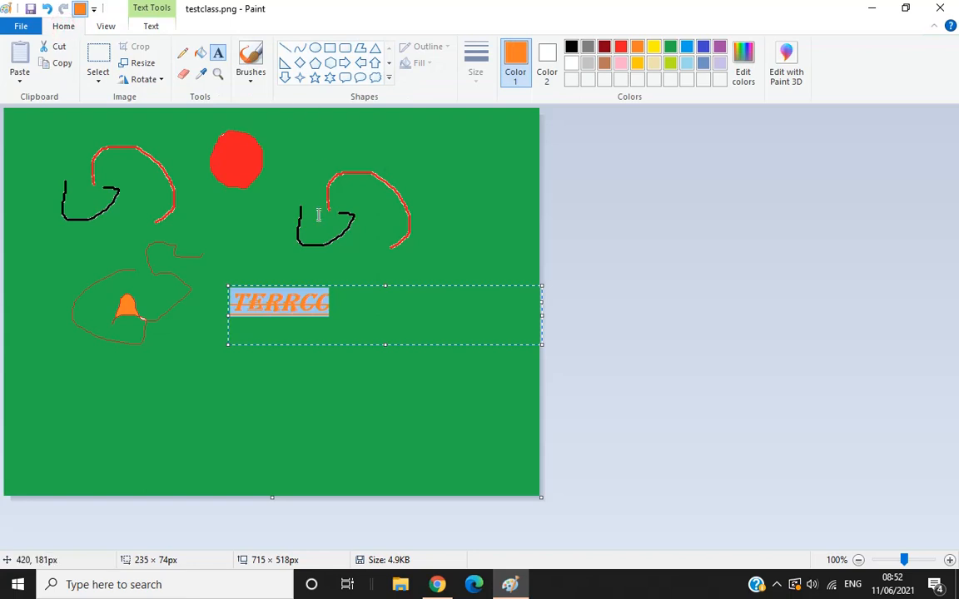
click(183, 77)
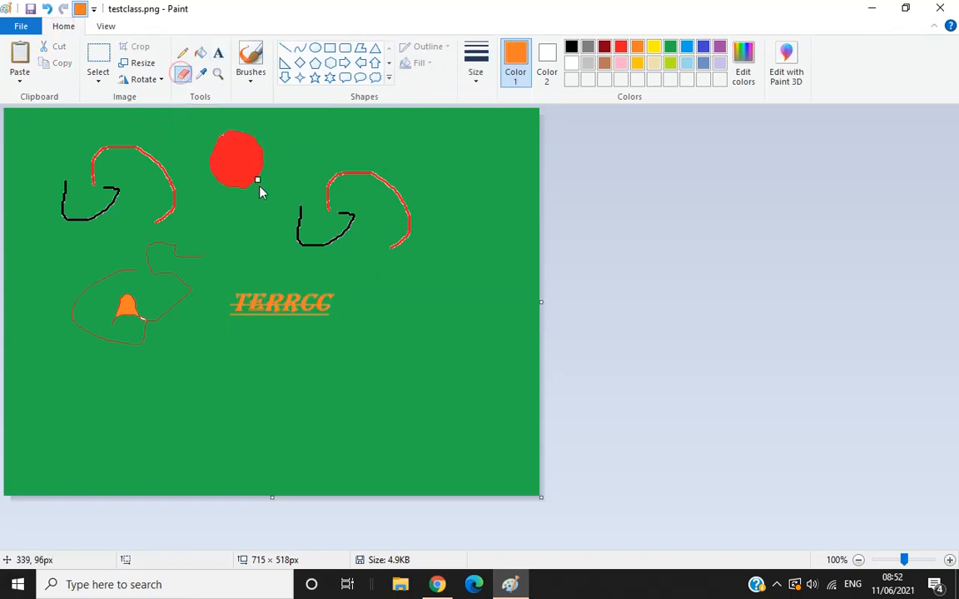
mouse_move(263, 135)
mouse_down()
mouse_move(188, 173)
mouse_move(241, 166)
mouse_move(204, 161)
mouse_move(218, 143)
mouse_up()
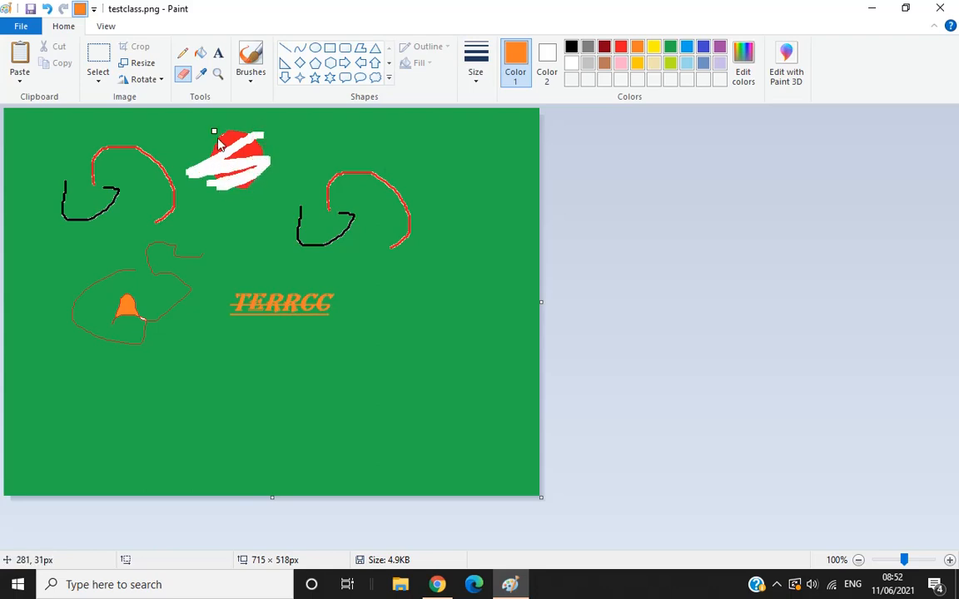
Sample the orange of the text with the Color picker and fill the erased white strokes with it.
click(204, 76)
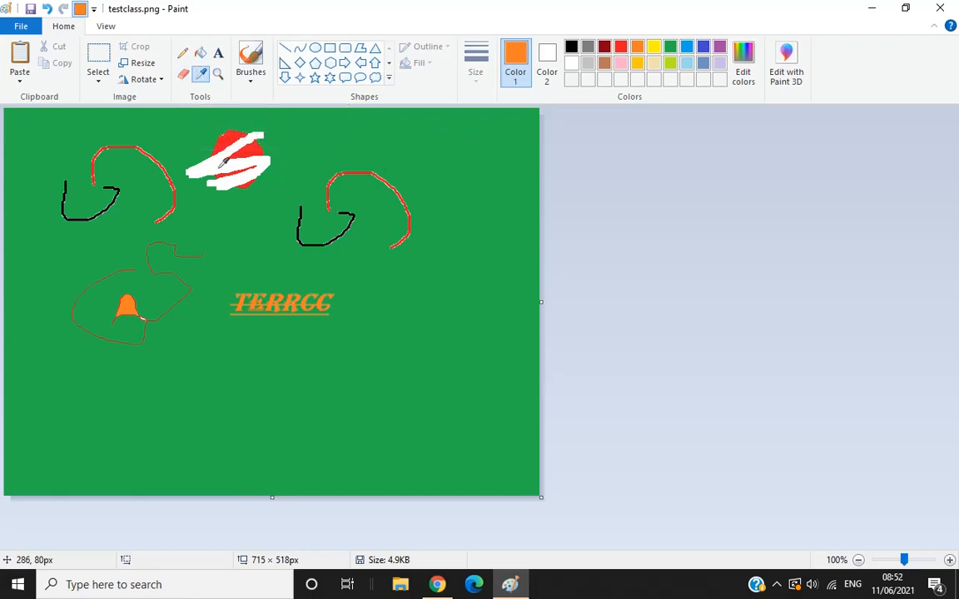
click(272, 304)
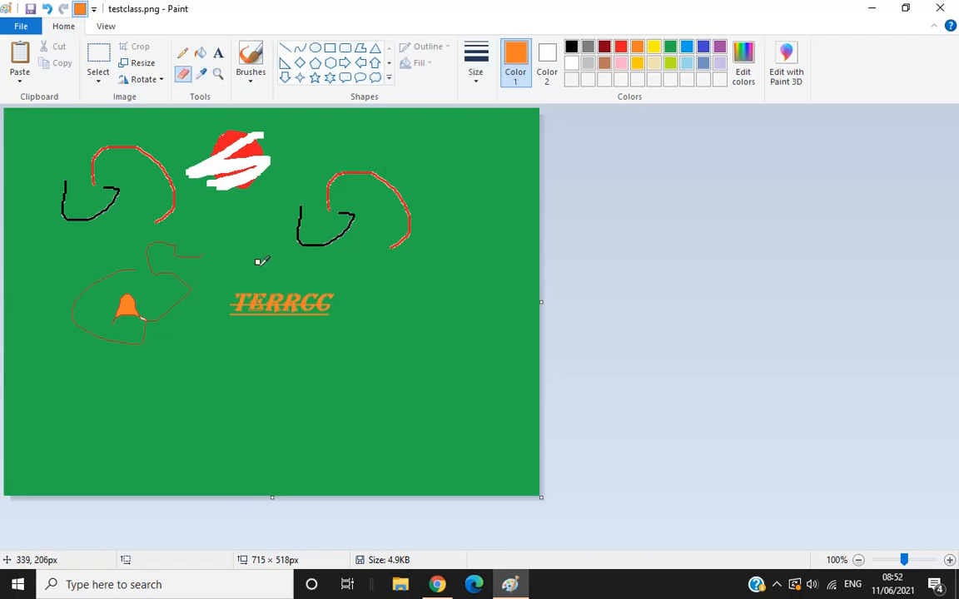
click(201, 54)
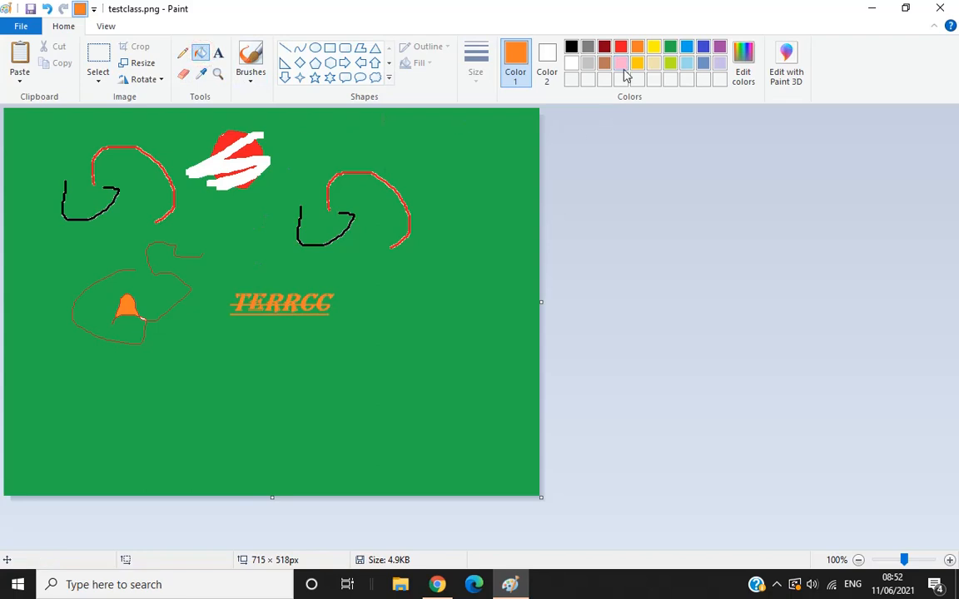
click(222, 157)
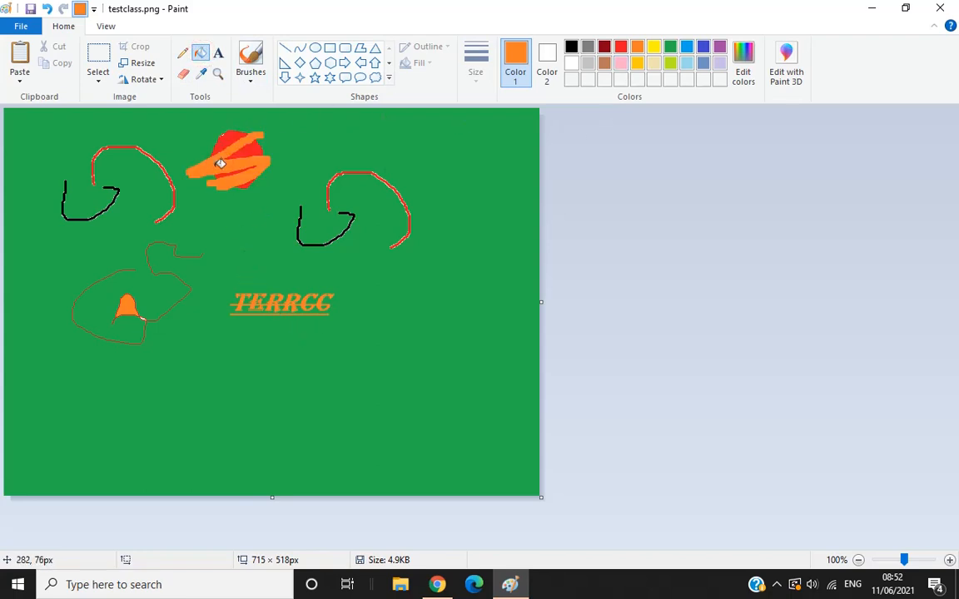
Magnify the picture to 200% with the Magnifier and return it to 100%.
click(217, 74)
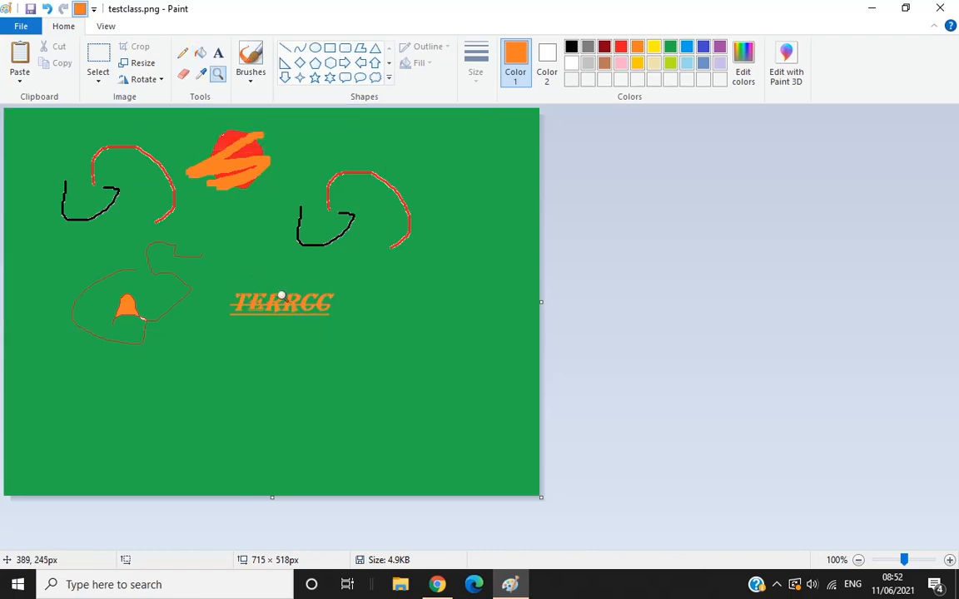
click(215, 221)
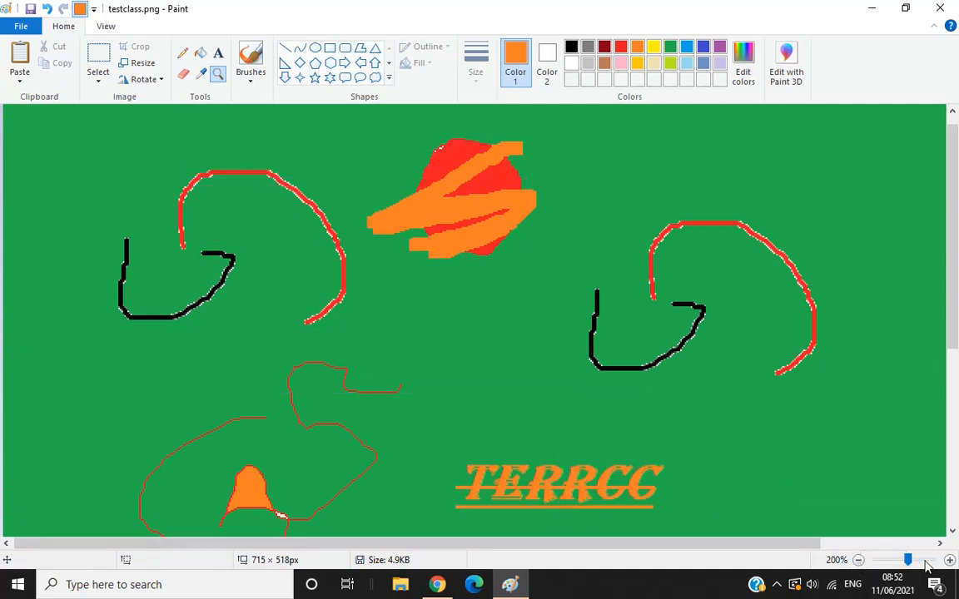
click(859, 562)
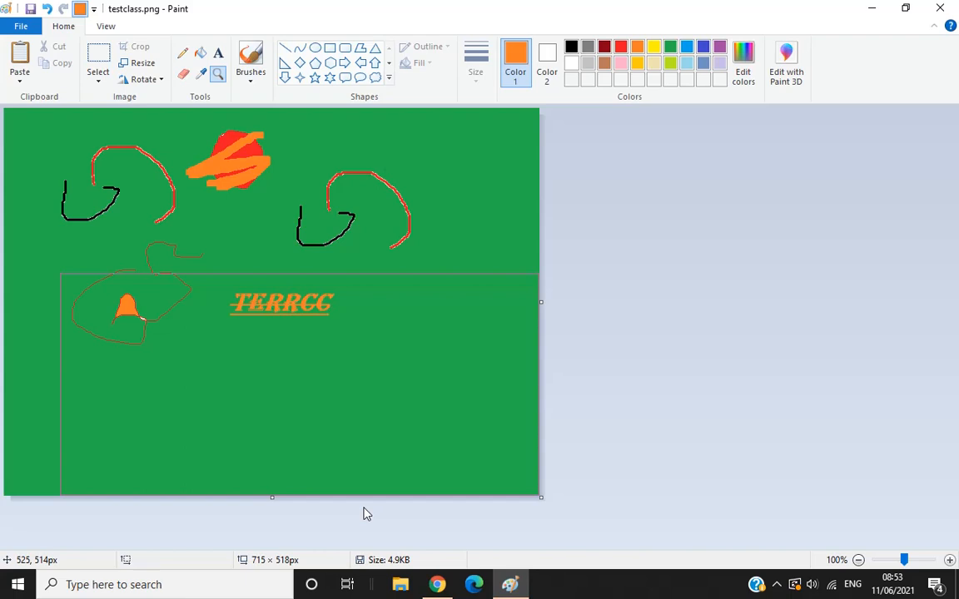
Draw an orange W-like curve with the Crayon brush beside the text.
click(247, 66)
click(253, 80)
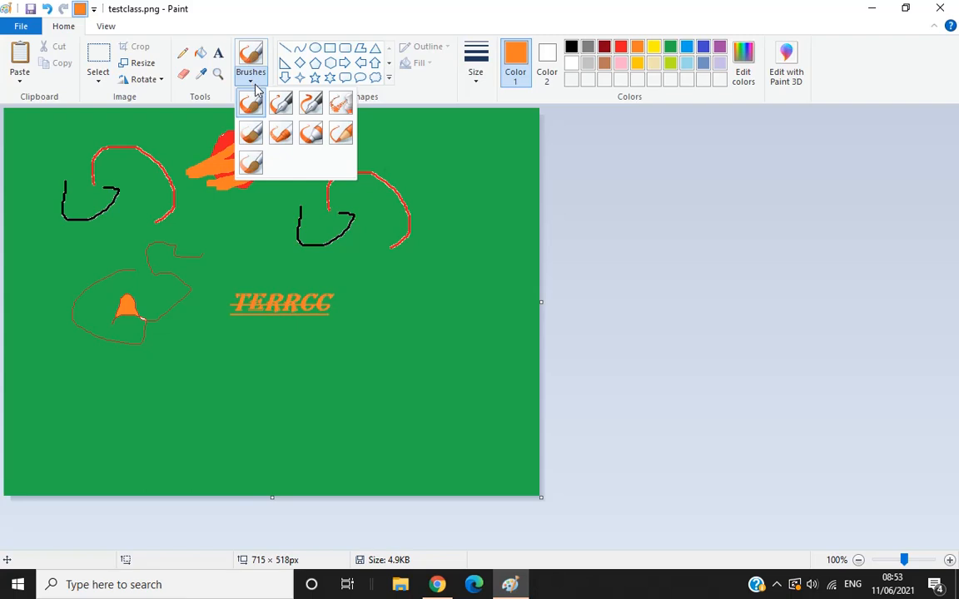
click(283, 142)
mouse_move(368, 257)
mouse_down()
mouse_move(382, 277)
mouse_move(430, 295)
mouse_move(460, 232)
mouse_move(438, 233)
mouse_up()
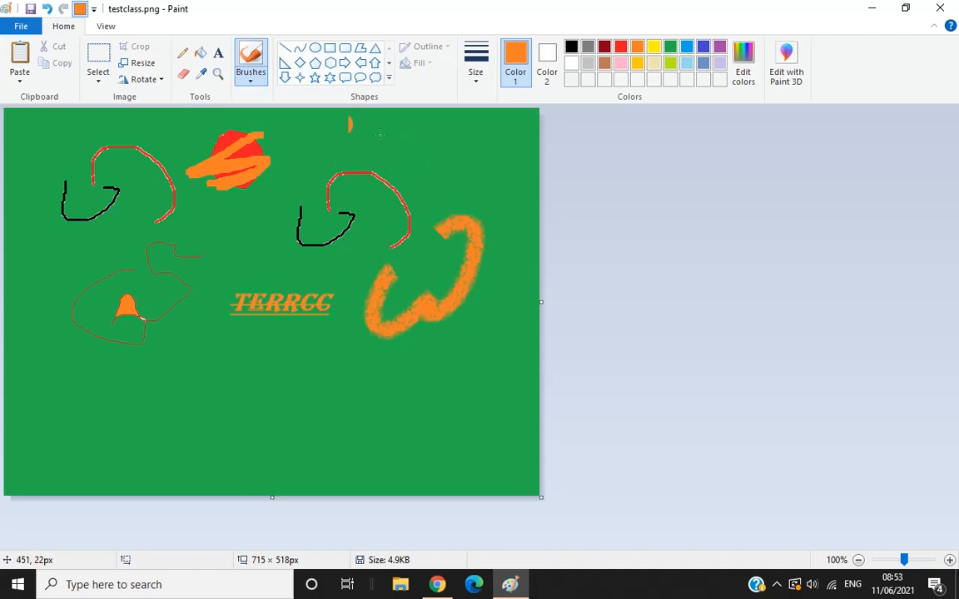
Draw an orange rectangle of about 180 × 96 px below the text and a six-point star of about 123 × 117 px beside it.
click(330, 47)
drag(152, 357, 287, 427)
click(330, 78)
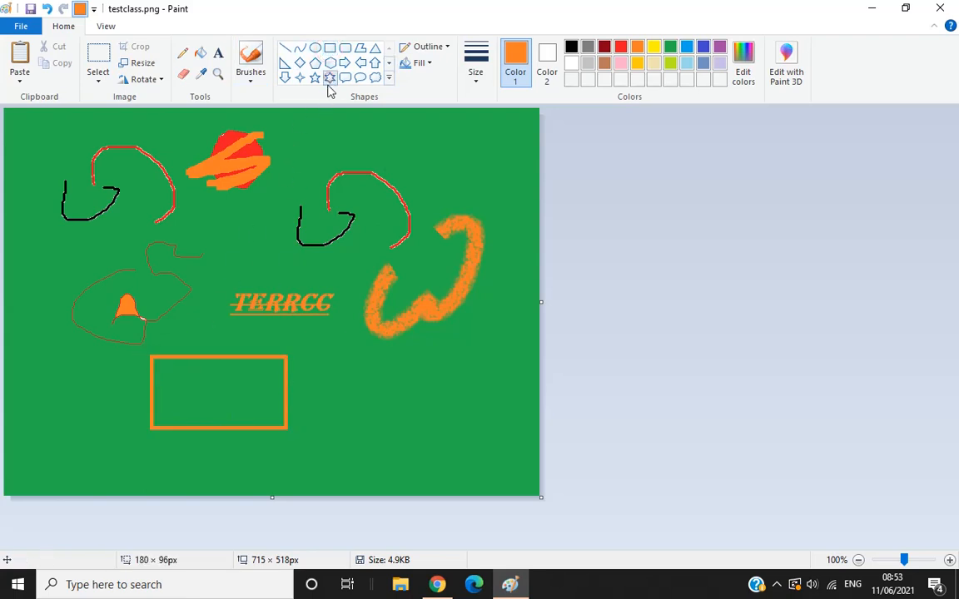
drag(329, 359, 421, 447)
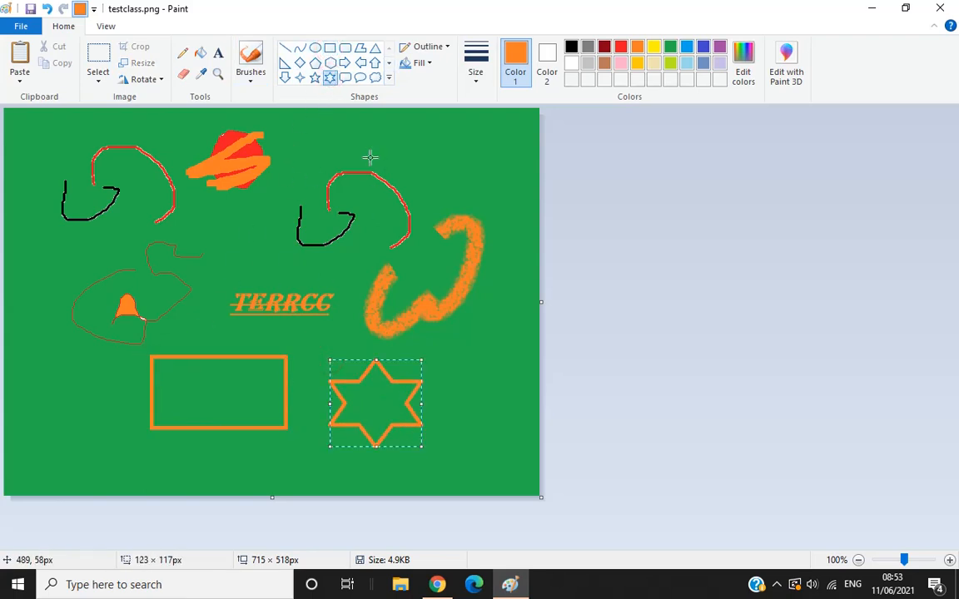
Draw a cloud callout of about 74 × 130 px beside the star and set its outline to Crayon.
click(388, 80)
click(375, 78)
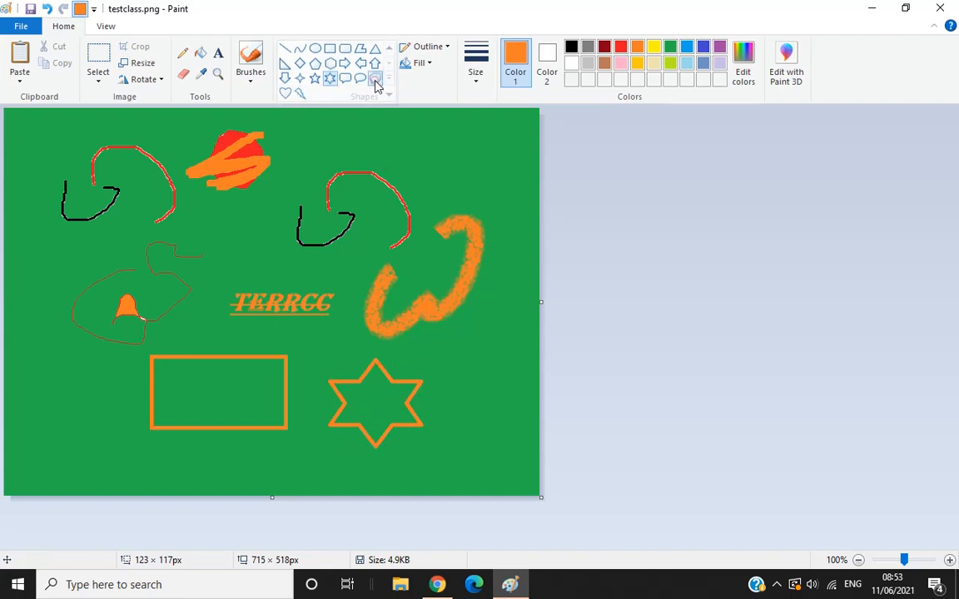
drag(459, 333, 511, 430)
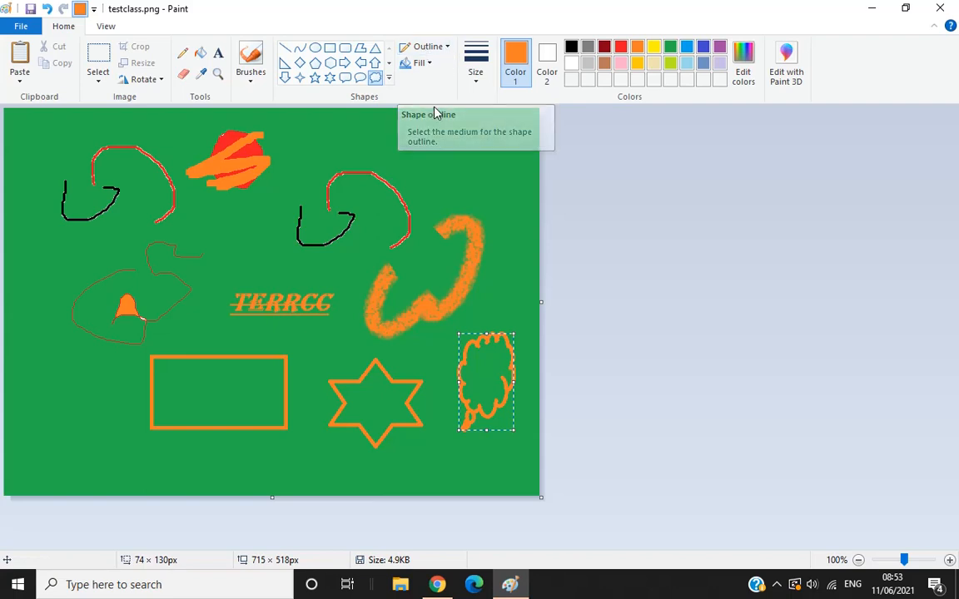
click(448, 51)
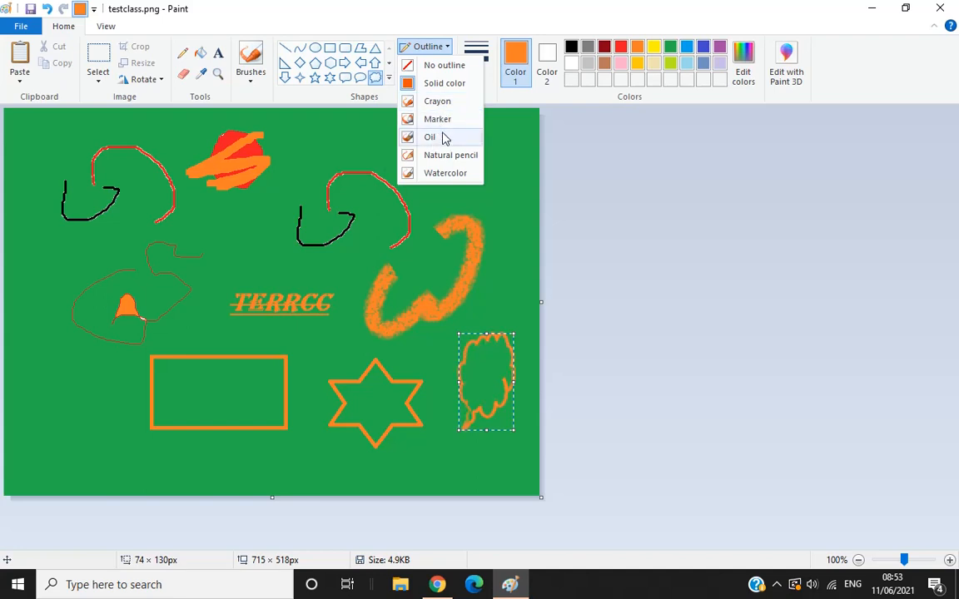
click(433, 104)
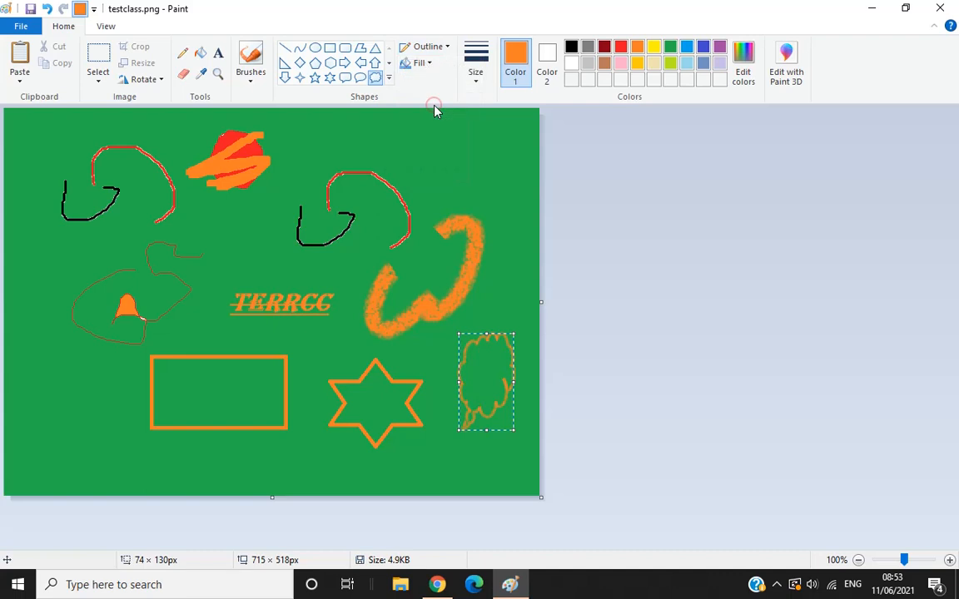
Draw a cloud callout of about 210 × 161 px over the copied arcs and a rectangle of about 203 × 114 px overlapping the first rectangle.
drag(303, 126, 463, 245)
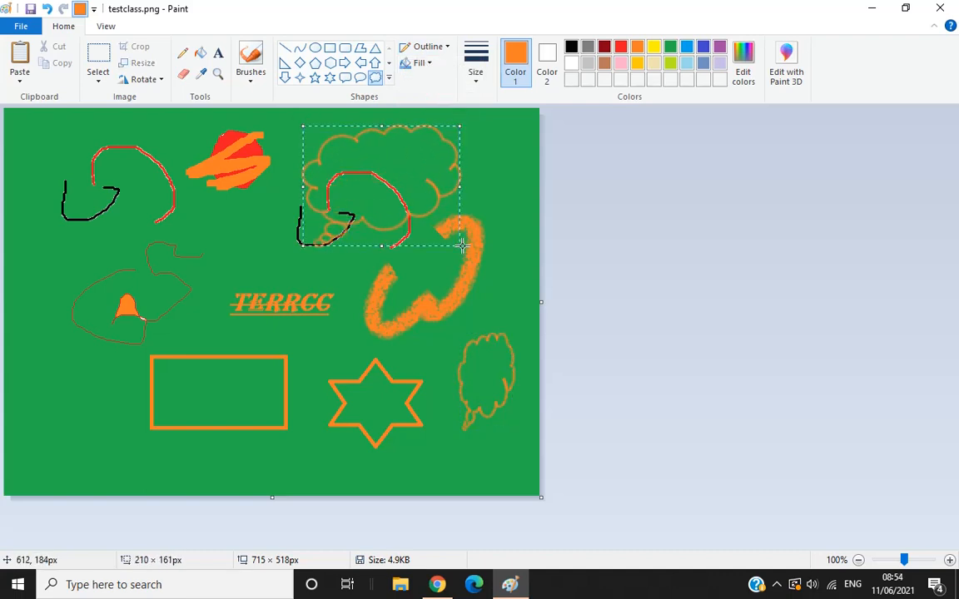
click(331, 49)
drag(85, 402, 239, 490)
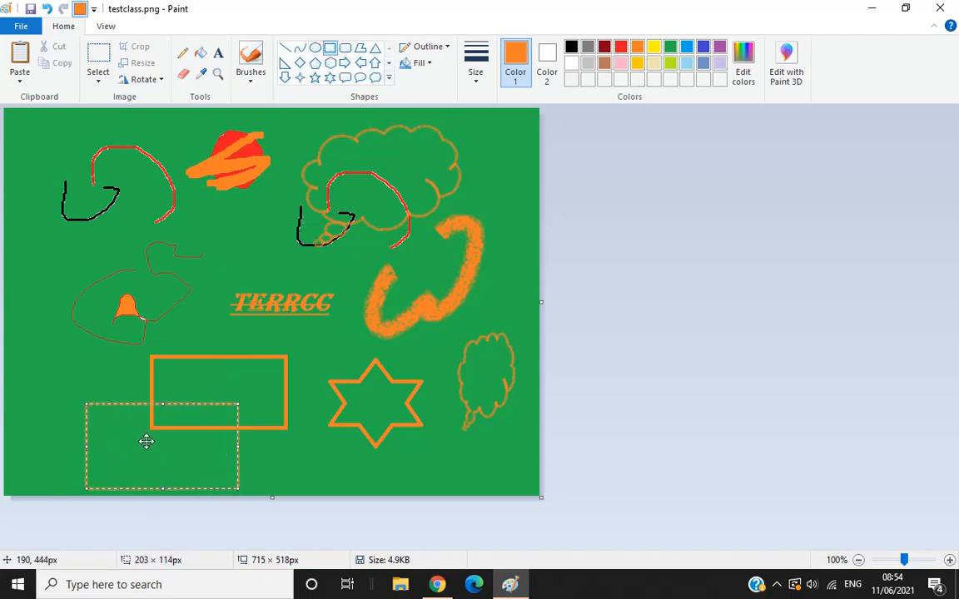
click(225, 380)
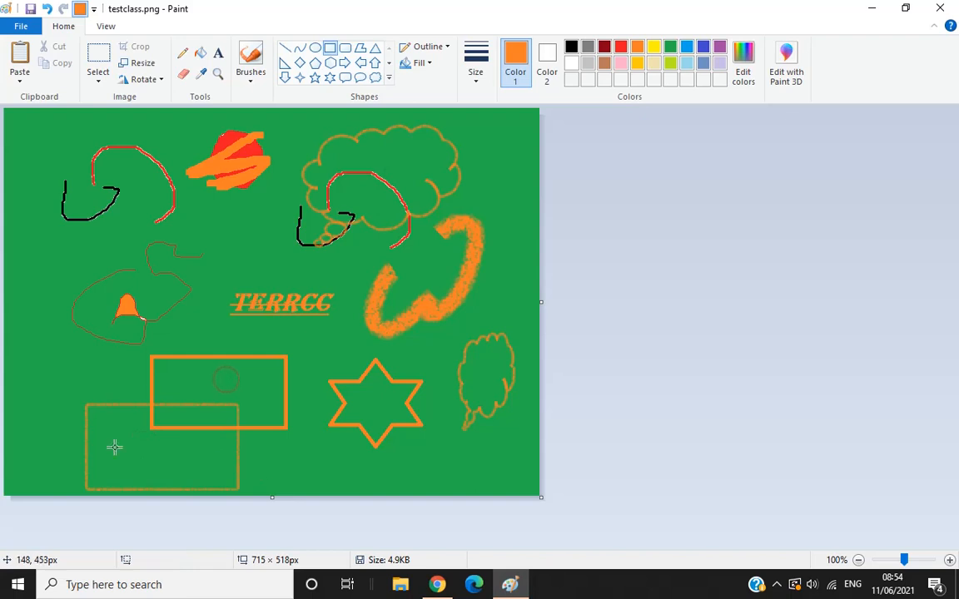
Choose Crayon as the shape fill, and use the Fill tool to colour the thick-outlined rectangle and the green background orange.
click(423, 64)
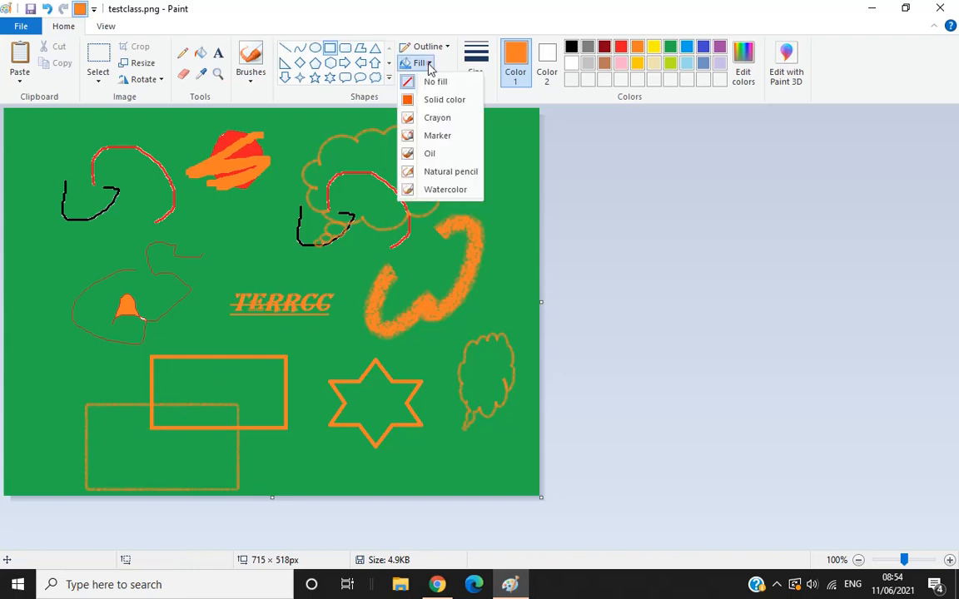
click(440, 122)
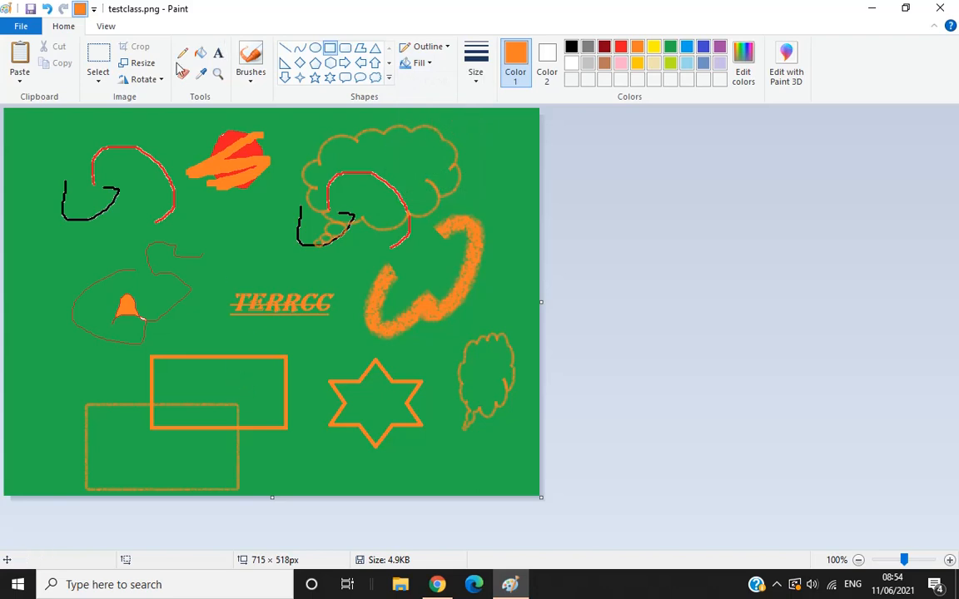
click(202, 55)
click(222, 389)
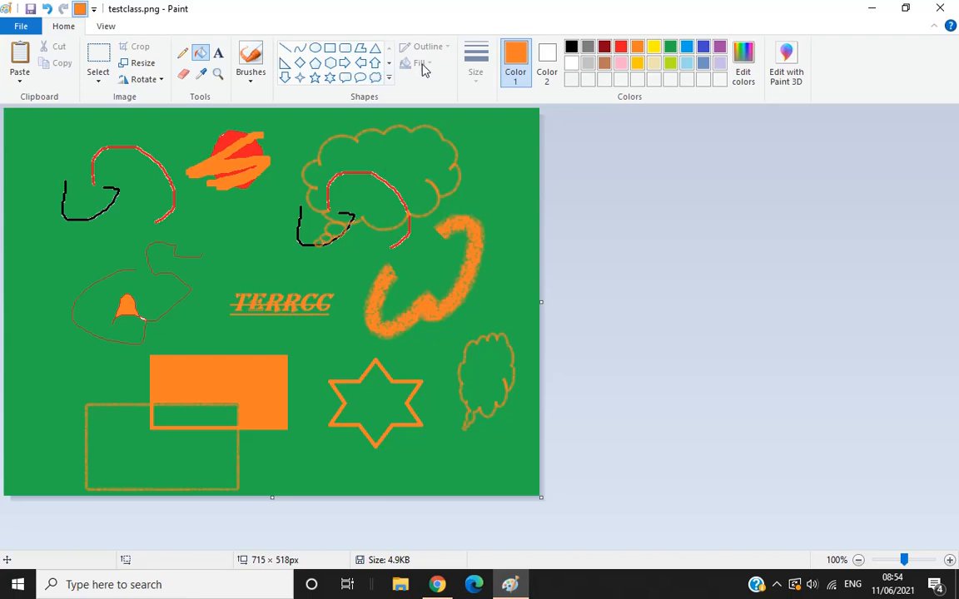
click(315, 292)
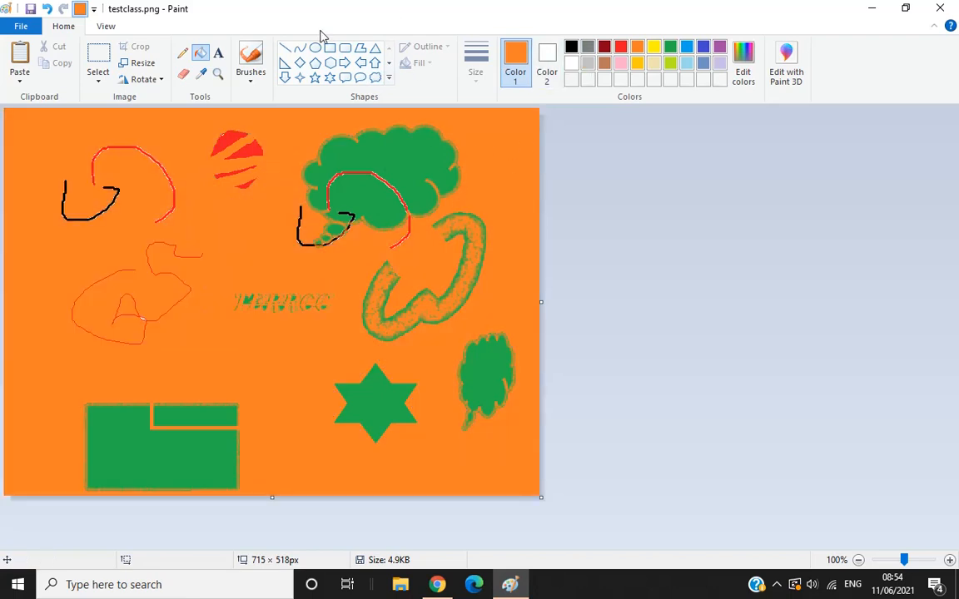
Try to define a custom Color 2 with hue 92 and saturation 99 in the color editor.
click(58, 25)
click(549, 55)
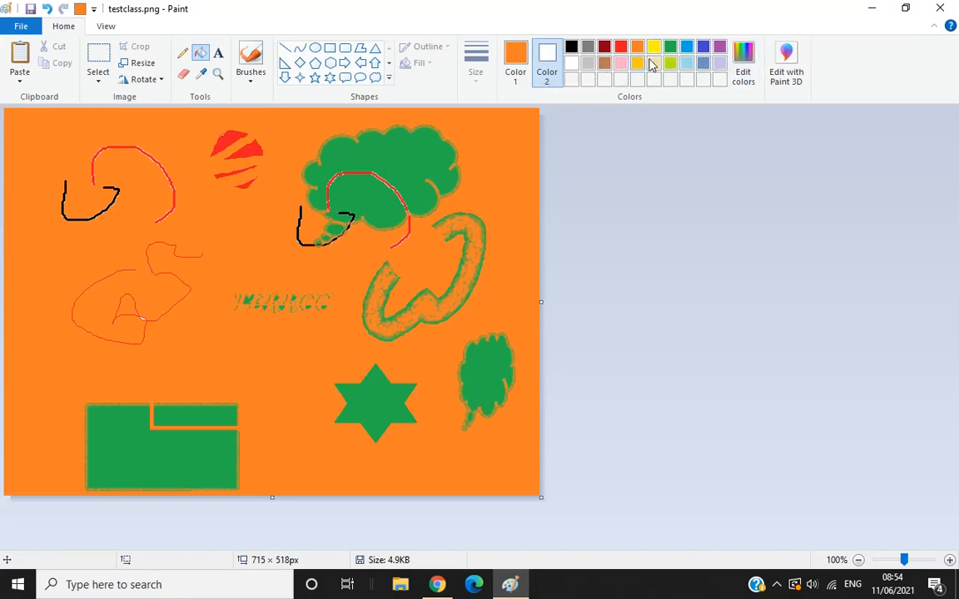
click(745, 79)
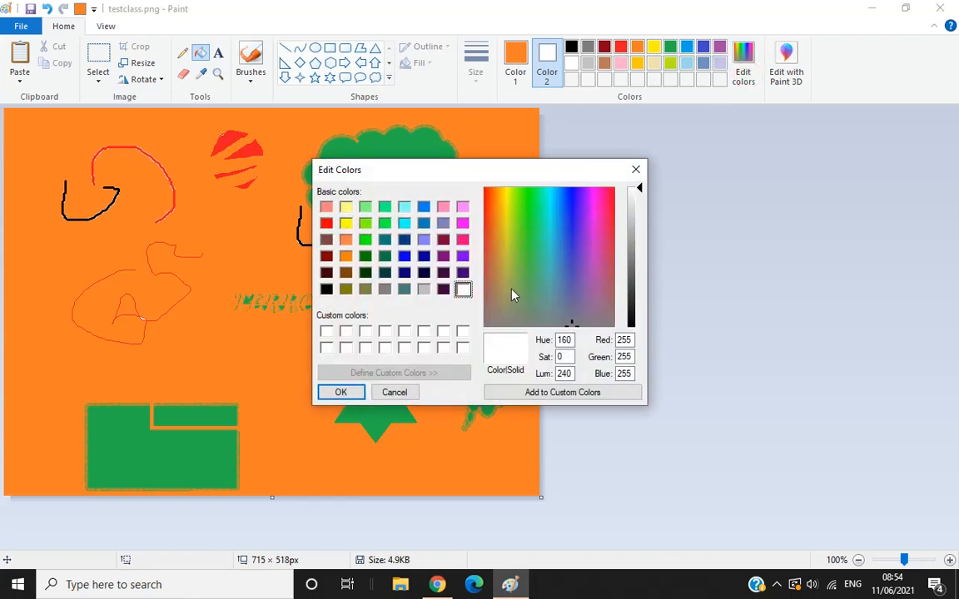
click(578, 219)
click(543, 221)
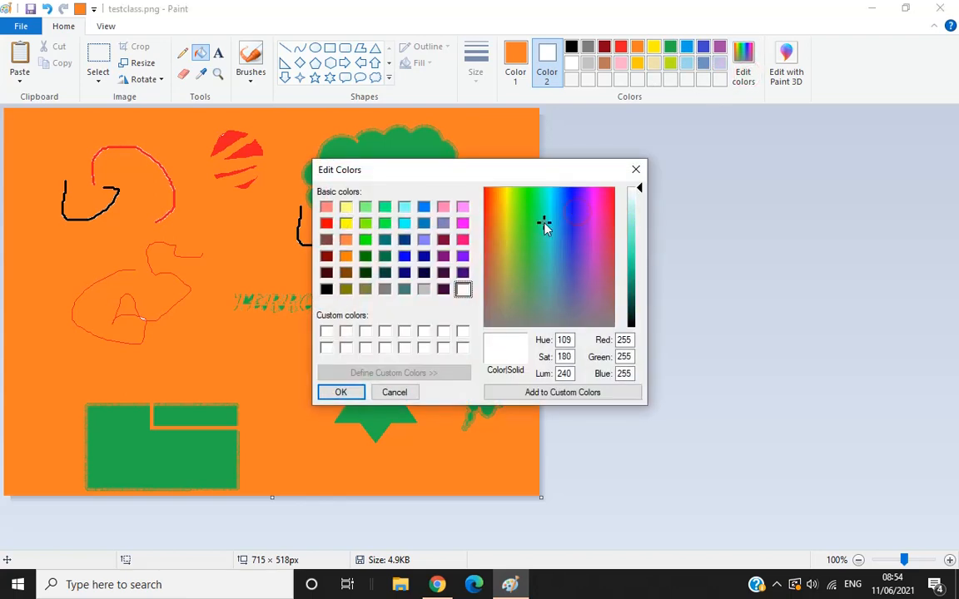
click(534, 272)
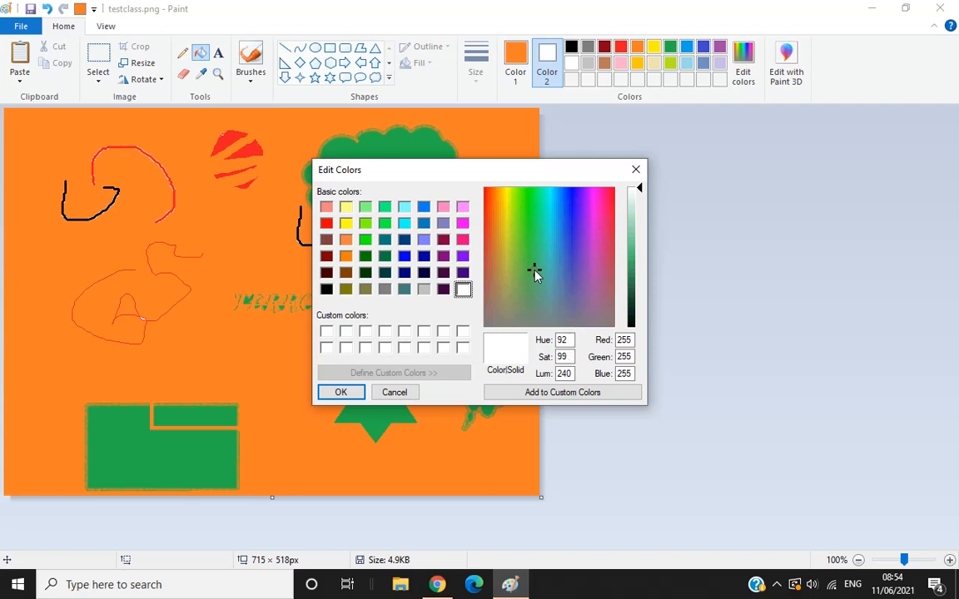
click(341, 392)
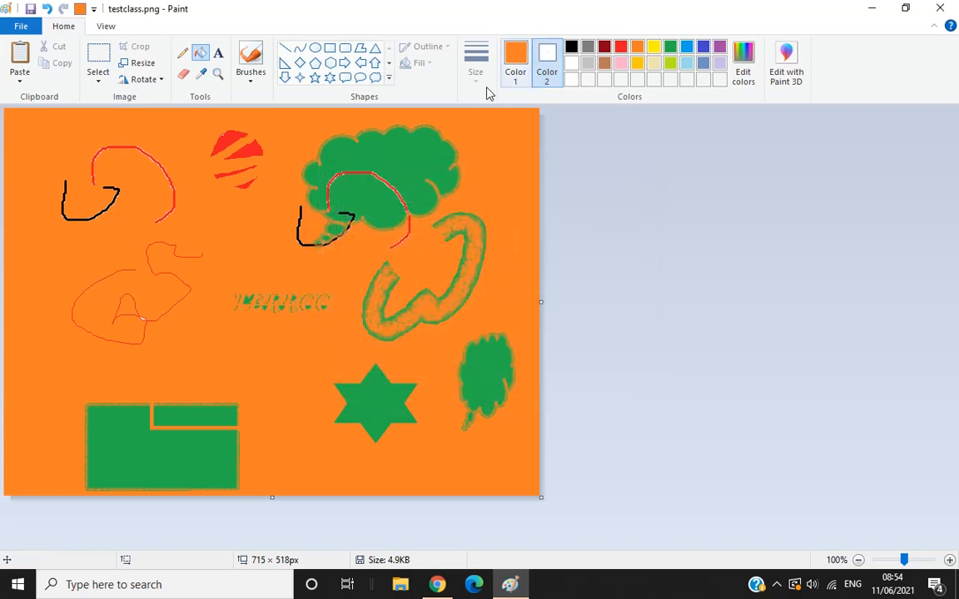
Set Color 1 to dark teal (red 30, green 87, blue 98), add it to the custom colors and fill the orange background with it.
click(516, 57)
click(745, 59)
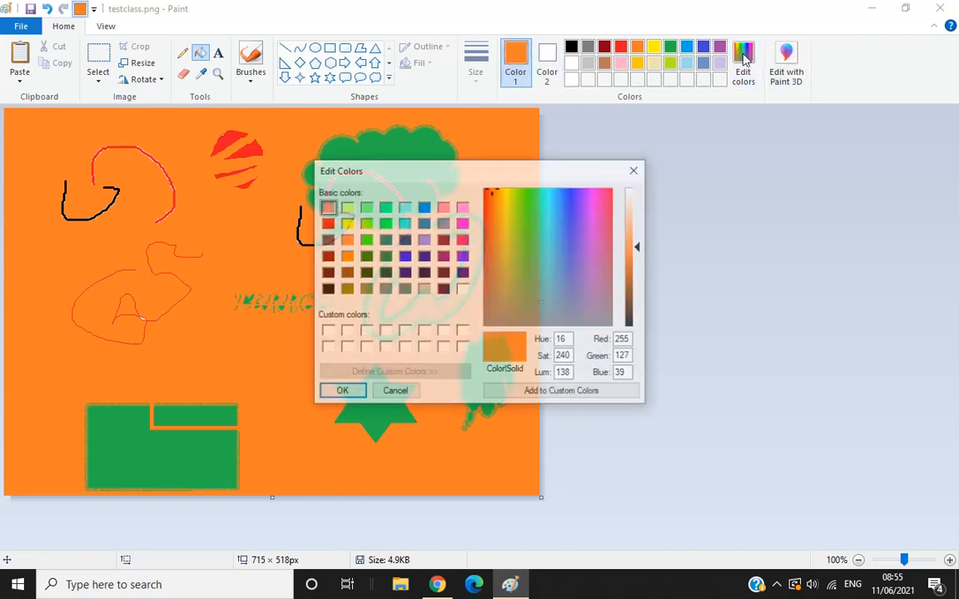
click(384, 255)
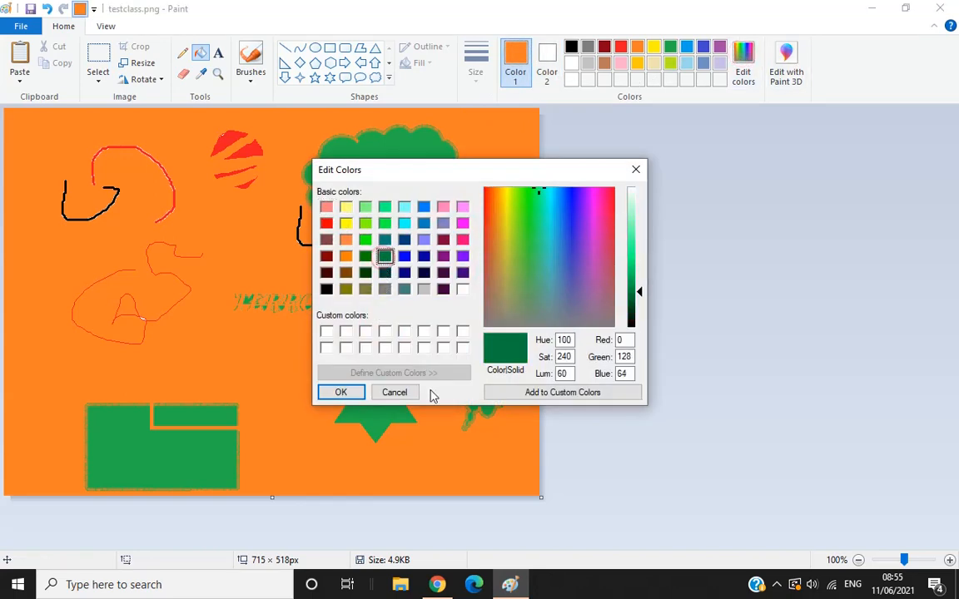
click(525, 242)
click(549, 256)
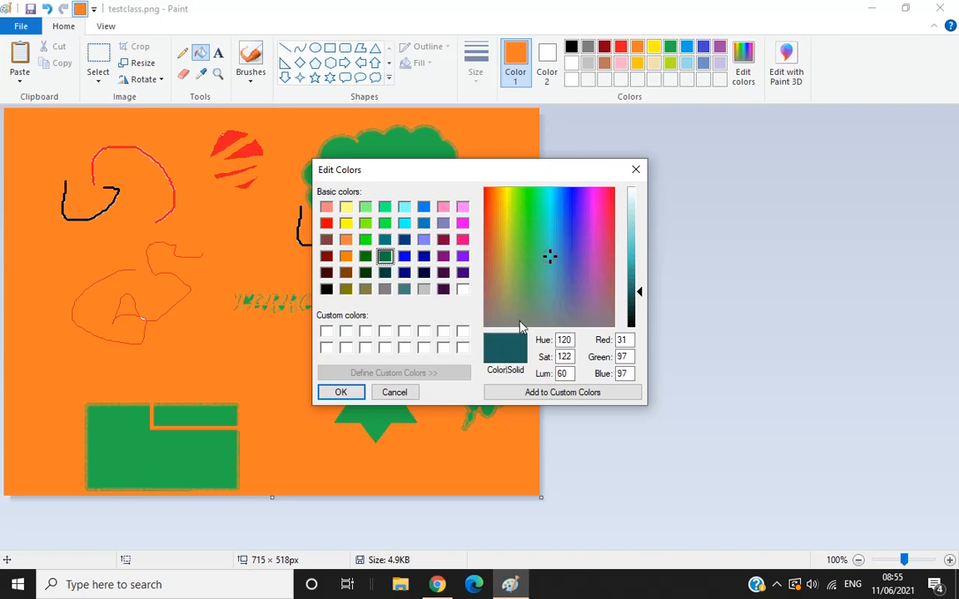
click(553, 253)
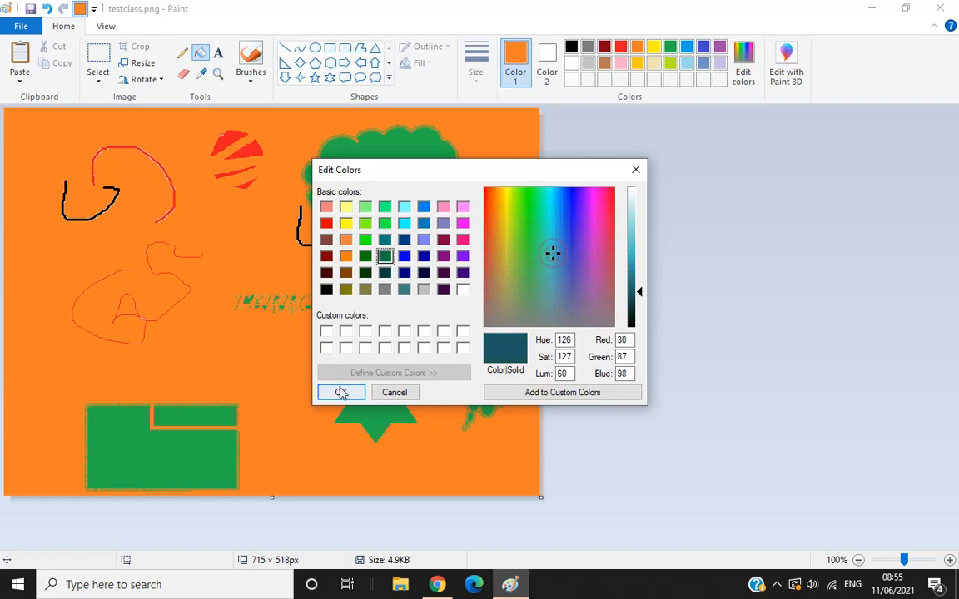
click(549, 393)
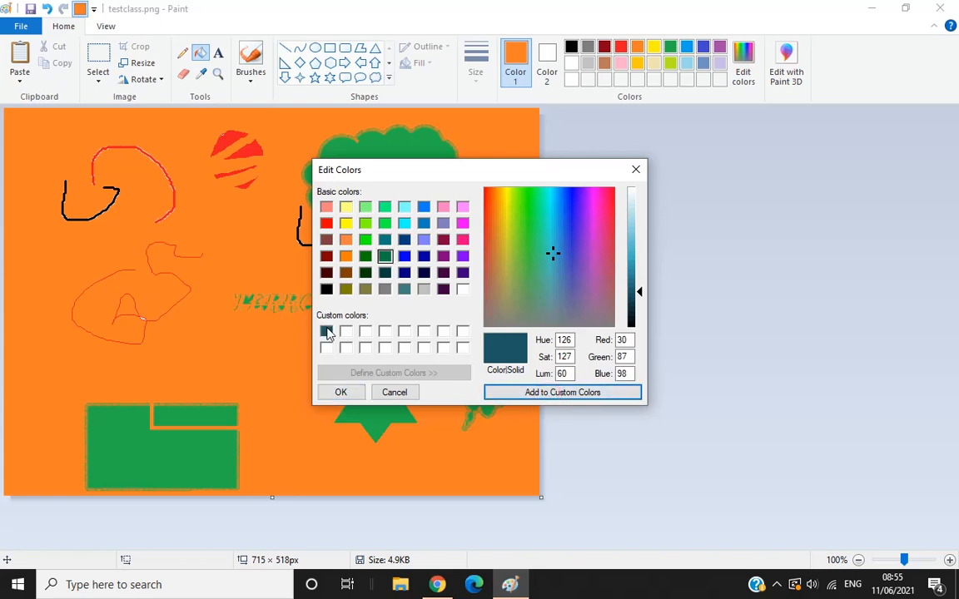
click(337, 392)
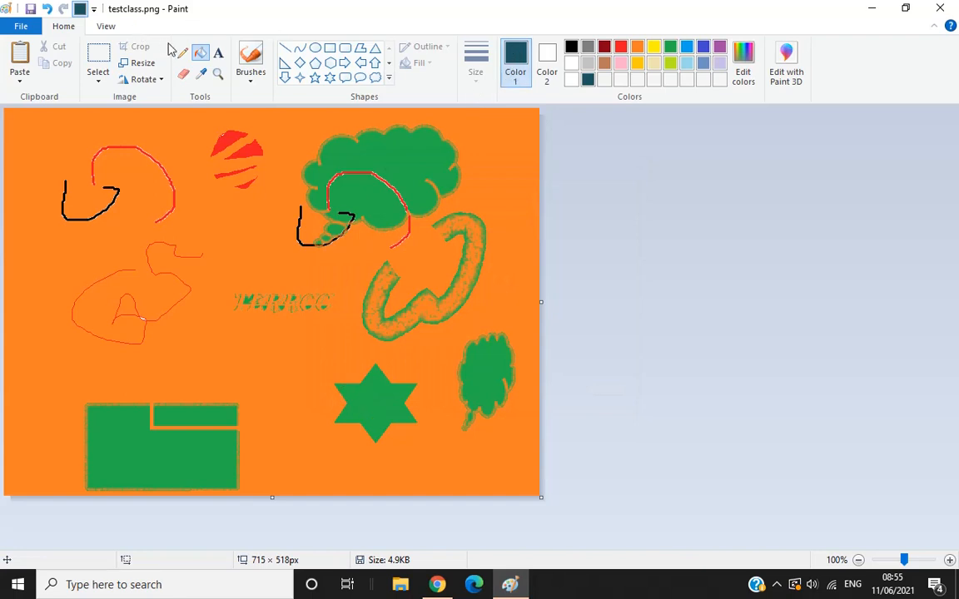
click(200, 53)
click(201, 212)
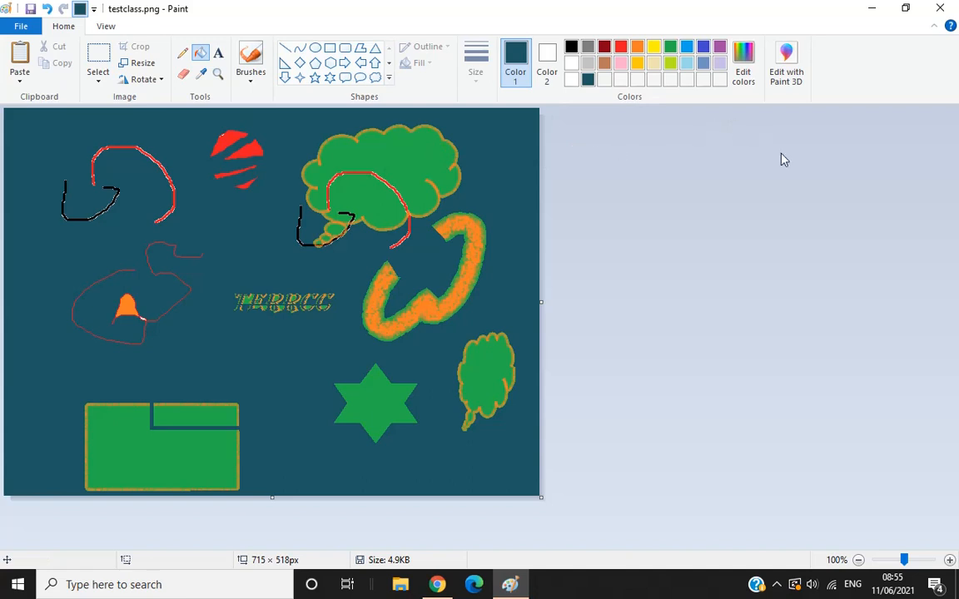
Open the picture in Paint 3D, saving the changes to testclass.png, and close Paint 3D again.
click(792, 70)
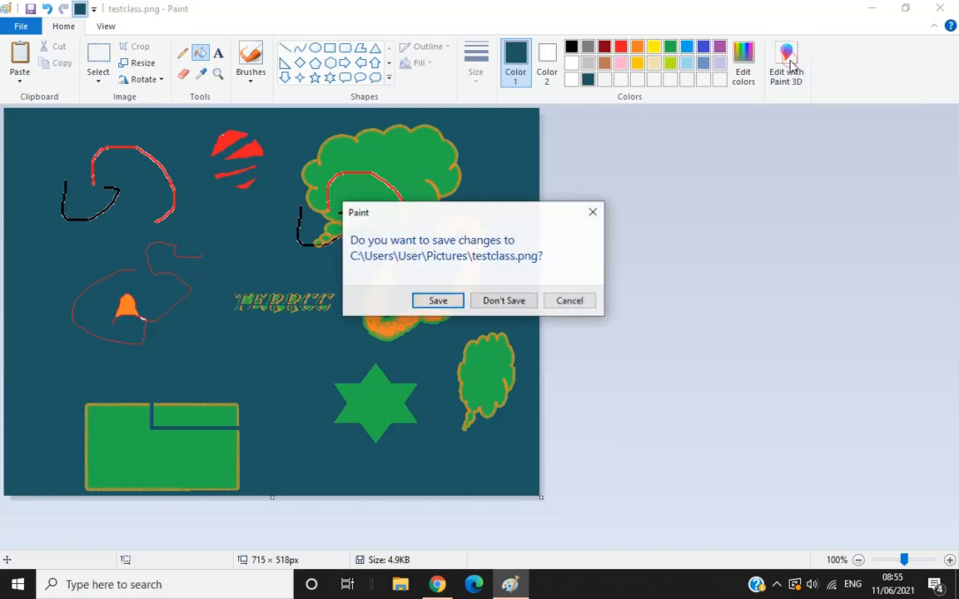
click(429, 304)
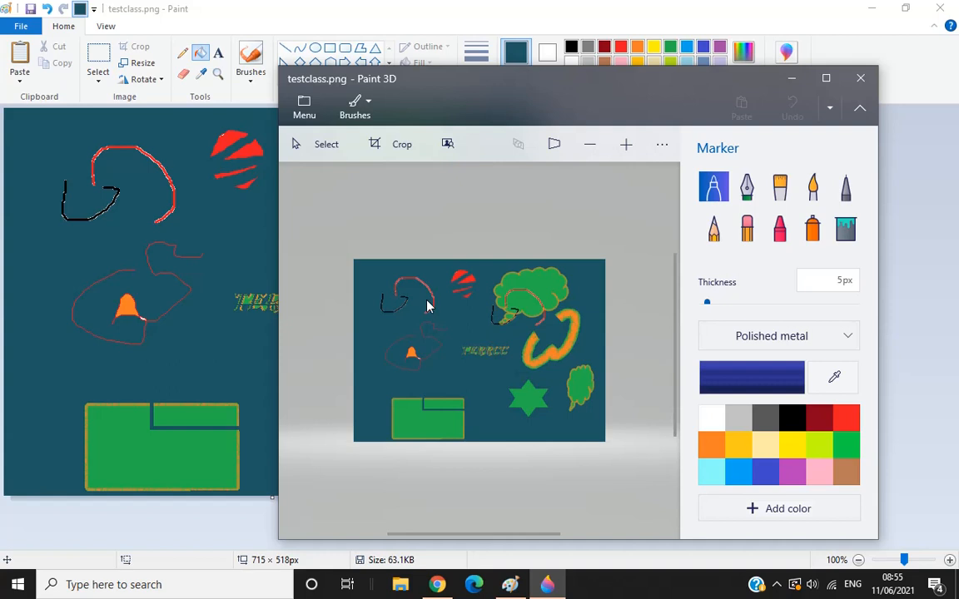
click(860, 79)
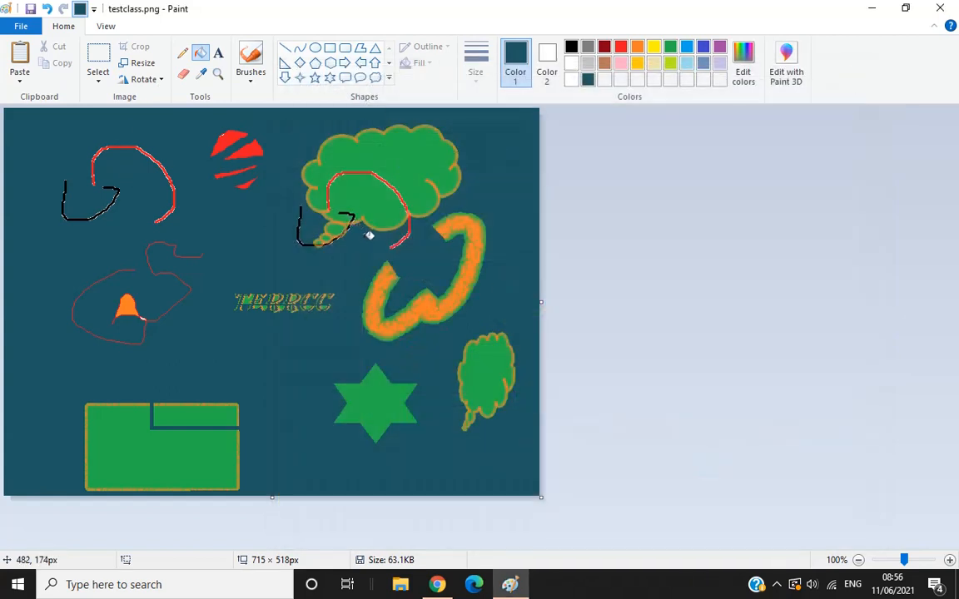